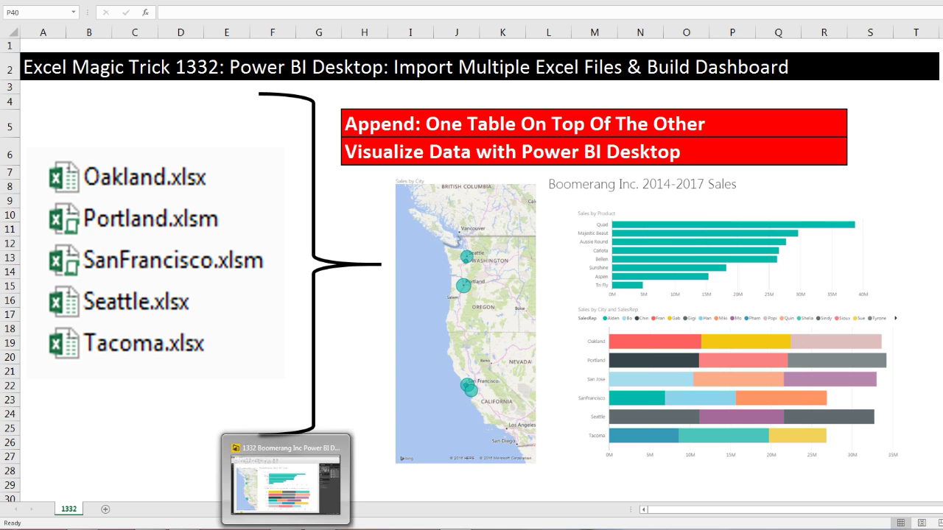
Switch from Excel to the finished Boomerang Inc. 2016-2017 Sales dashboard in Power BI Desktop.
{"action": "left_click", "coordinate": [284, 457]}
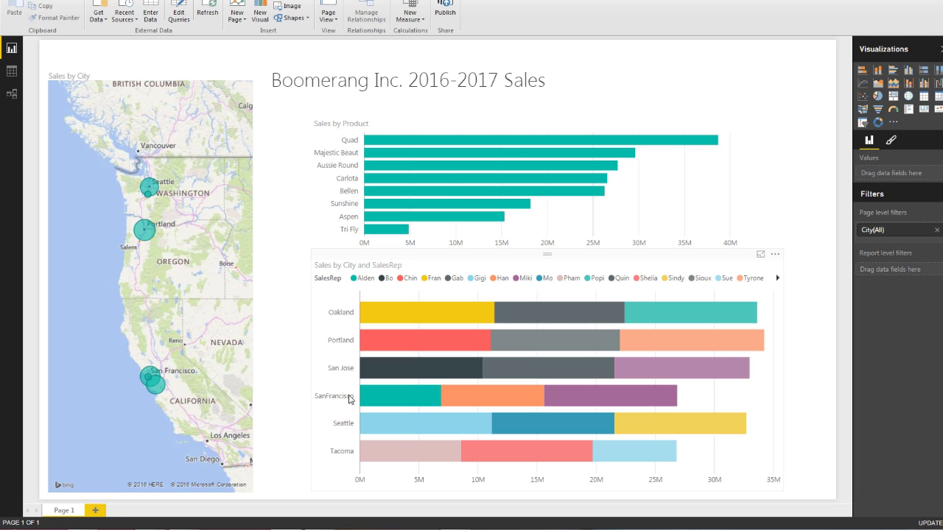
Cross-highlight the dashboard by Chin's Portland sales, the Quad product and Oakland, then switch away.
{"action": "mouse_move", "coordinate": [386, 346]}
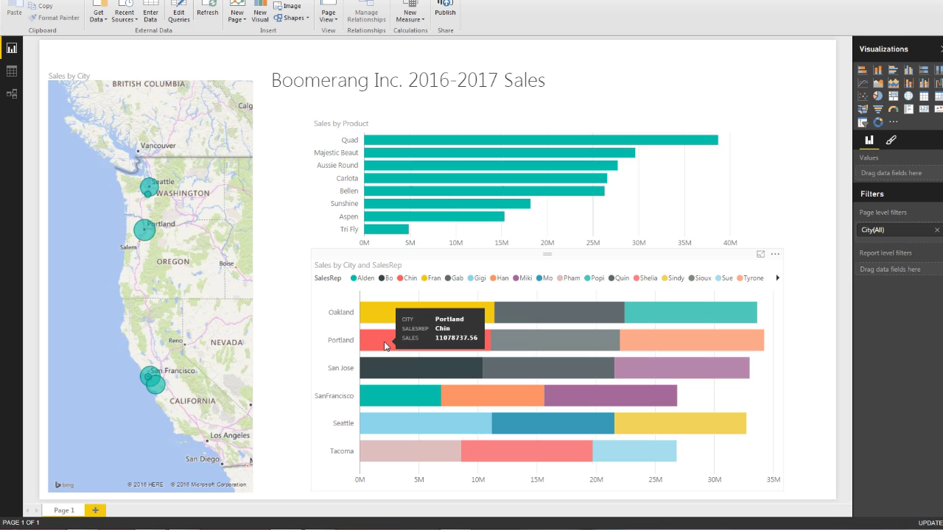
{"action": "left_click", "coordinate": [386, 346]}
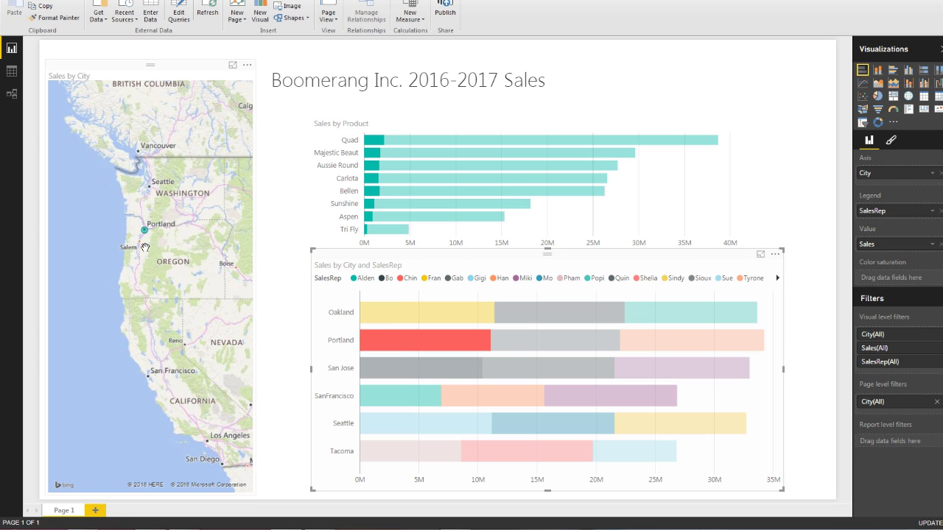
{"action": "left_click", "coordinate": [492, 145]}
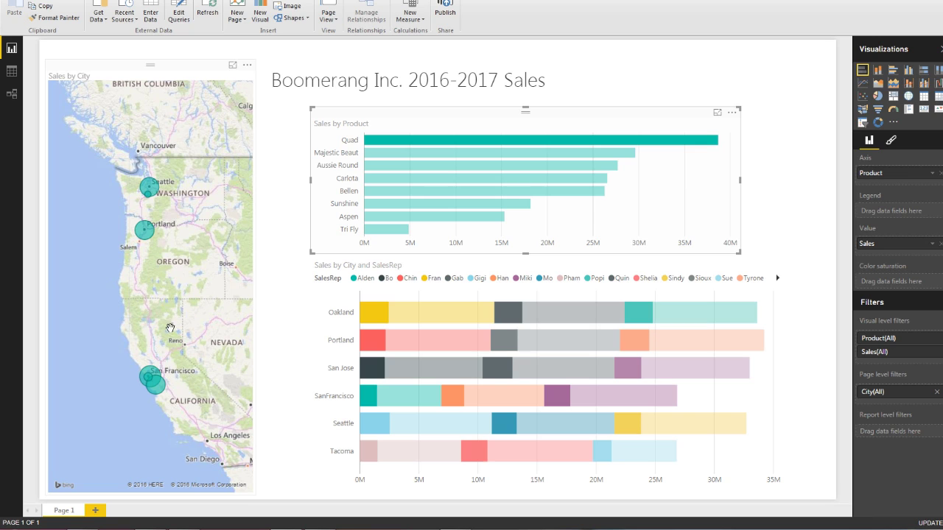
{"action": "left_click", "coordinate": [154, 374]}
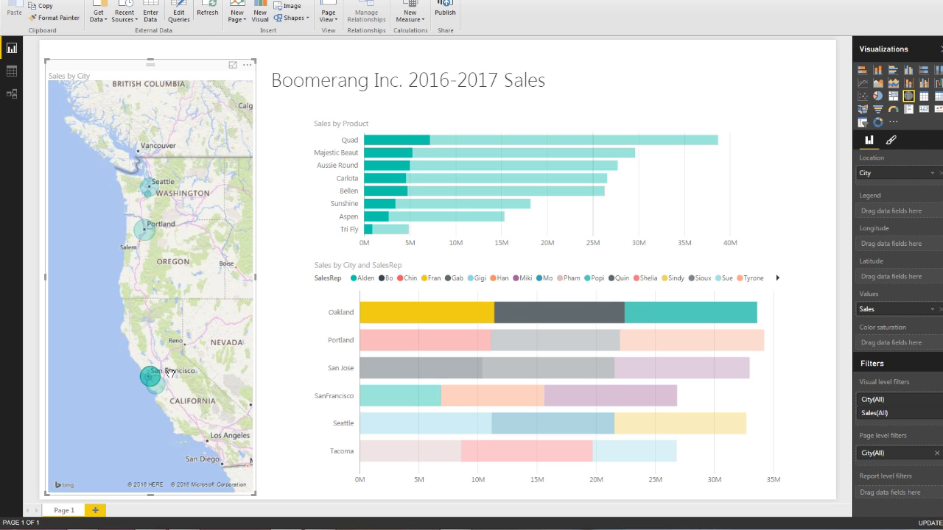
{"action": "key", "text": "alt+Tab"}
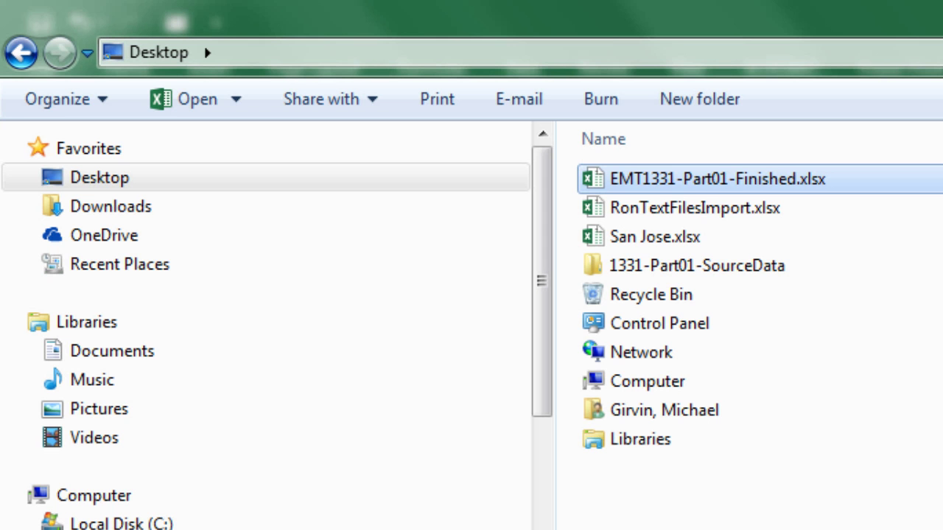
Open the 1331-Part01-SourceData folder and dismiss Power BI's welcome screen, leaving a blank report.
{"action": "double_click", "coordinate": [682, 267]}
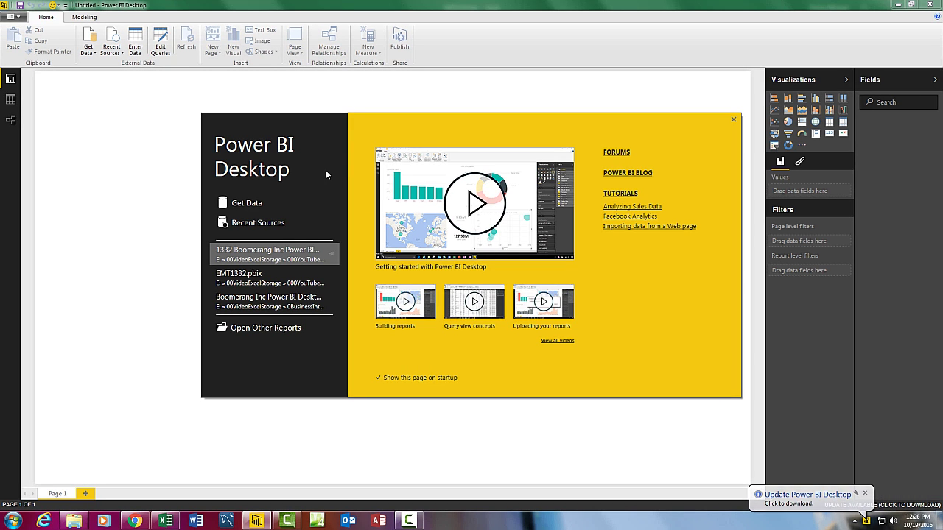
{"action": "left_click", "coordinate": [734, 122]}
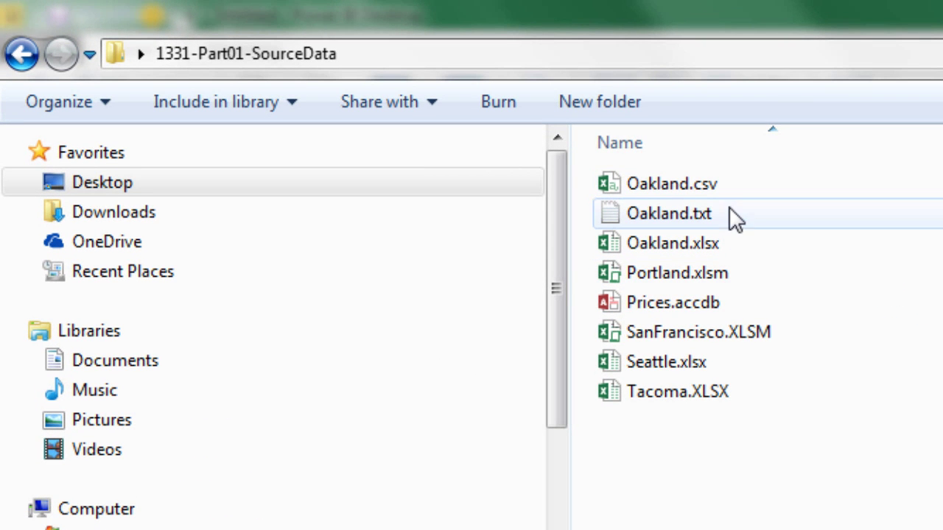
Look over Prices.accdb, Oakland.csv and Oakland.txt, then open Oakland.xlsx in Excel.
{"action": "left_click", "coordinate": [655, 309]}
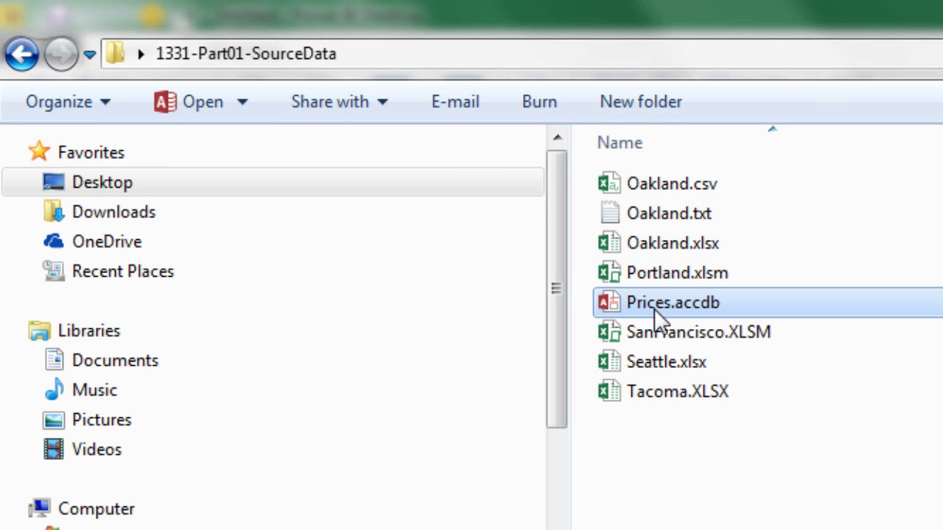
{"action": "left_click", "coordinate": [688, 184]}
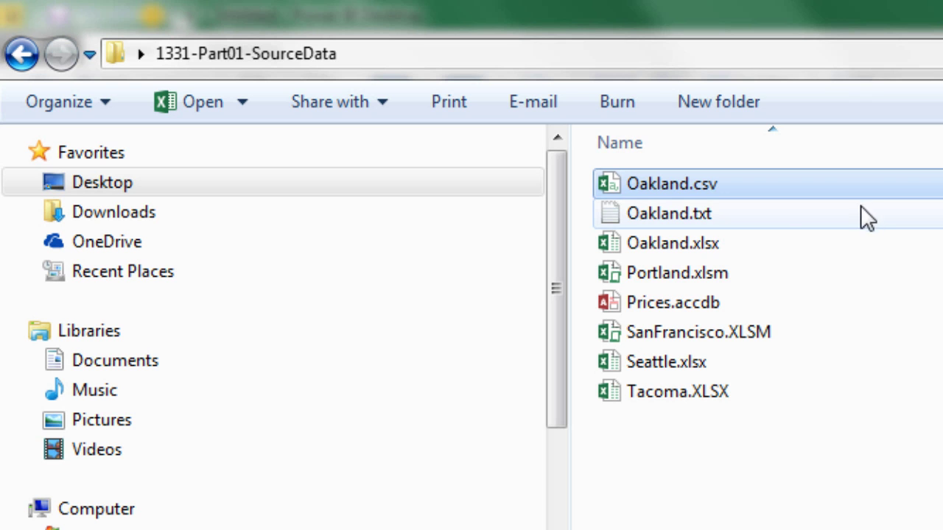
{"action": "left_click", "coordinate": [720, 210]}
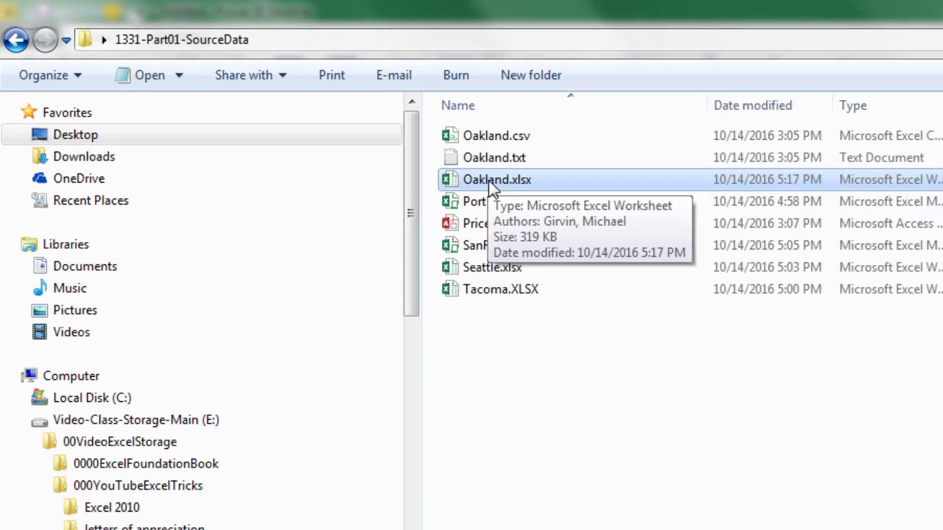
{"action": "double_click", "coordinate": [661, 243]}
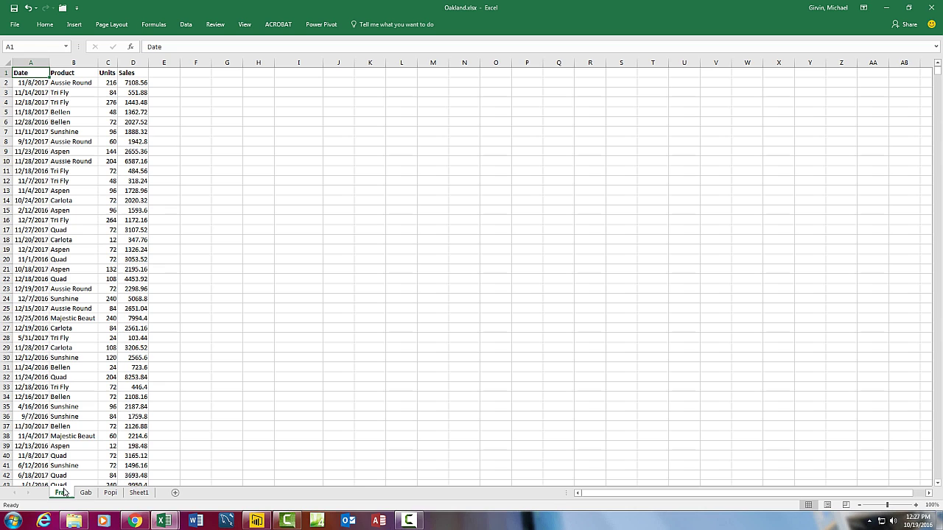
View the Gab and Popi sheets of Oakland.xlsx, then close the workbook.
{"action": "left_click", "coordinate": [86, 493]}
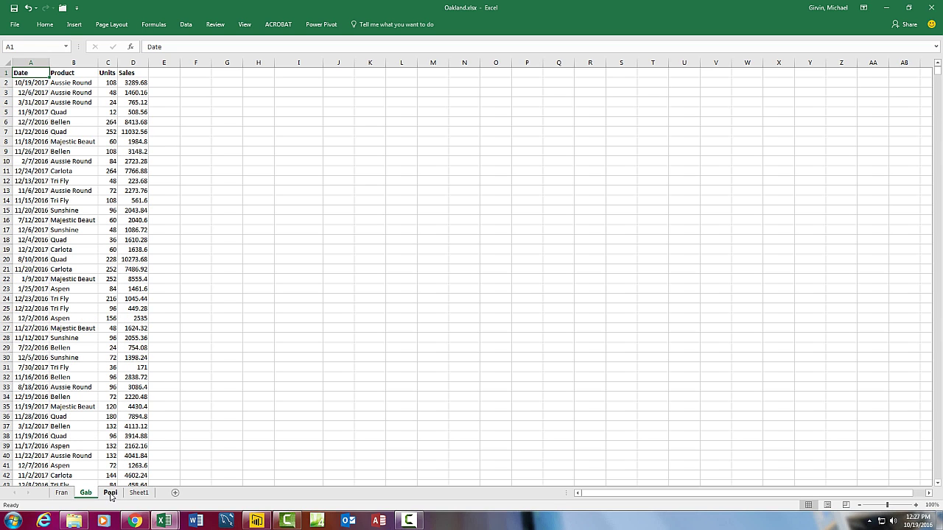
{"action": "left_click", "coordinate": [110, 493]}
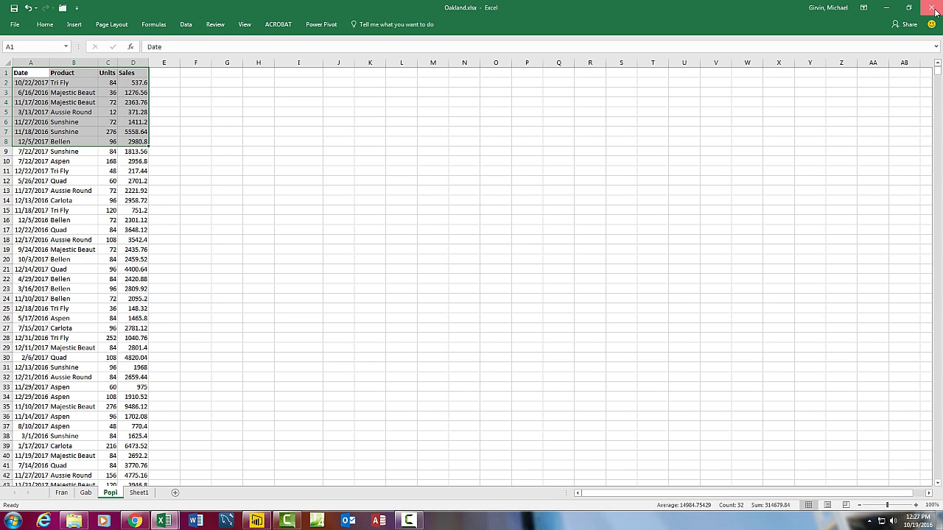
{"action": "left_click", "coordinate": [932, 9]}
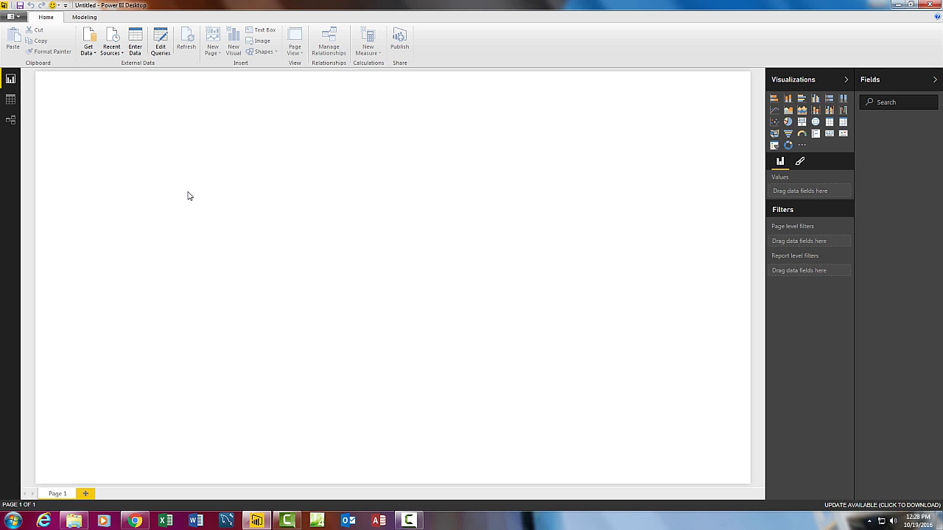
Save the report as '1332 Boomerang Inc. 2016-2017 Dashboard' using Save As (F12).
{"action": "key", "text": "F12"}
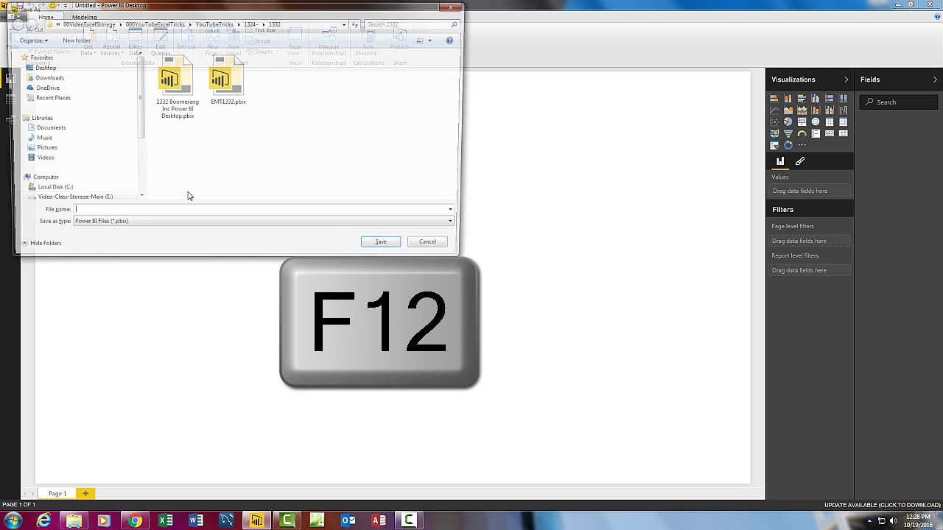
{"action": "left_click_drag", "start_coordinate": [242, 15], "coordinate": [305, 133]}
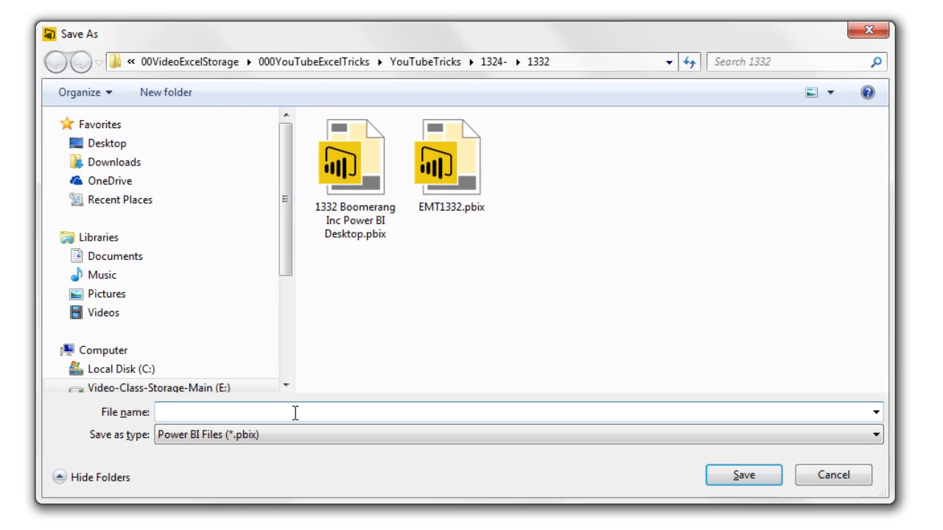
{"action": "type", "text": "1332 Boomerang Inc. 2016-2017 Dashboard"}
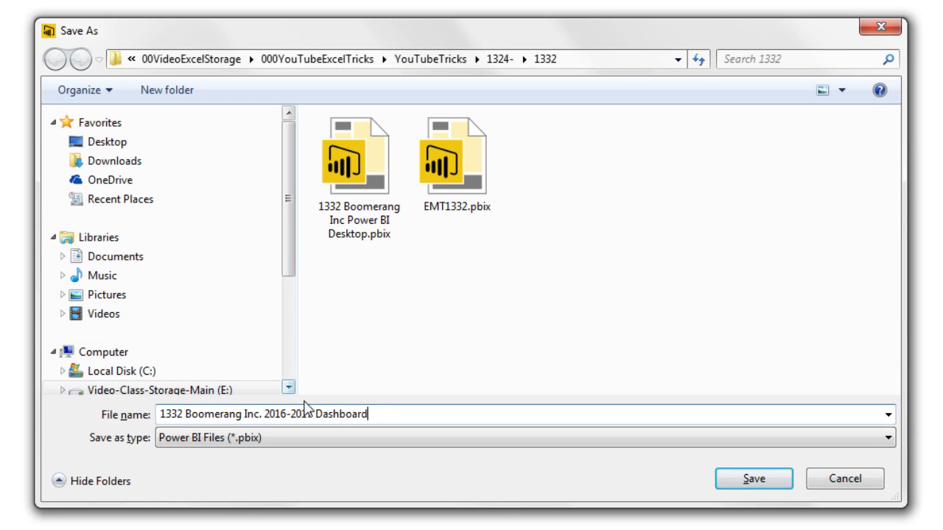
{"action": "left_click", "coordinate": [766, 486]}
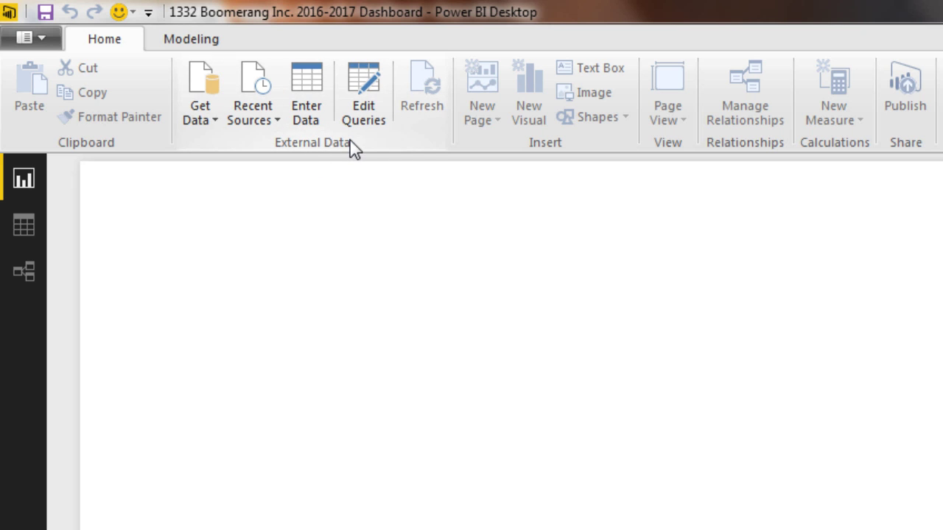
Connect a Folder data source to 1331-Part01-SourceData and choose Edit rather than Load.
{"action": "left_click", "coordinate": [214, 120]}
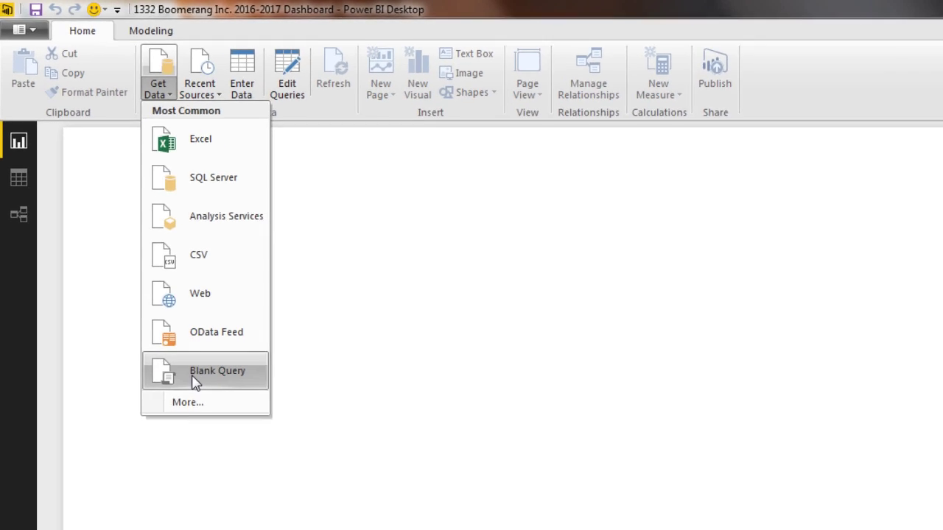
{"action": "left_click", "coordinate": [149, 321]}
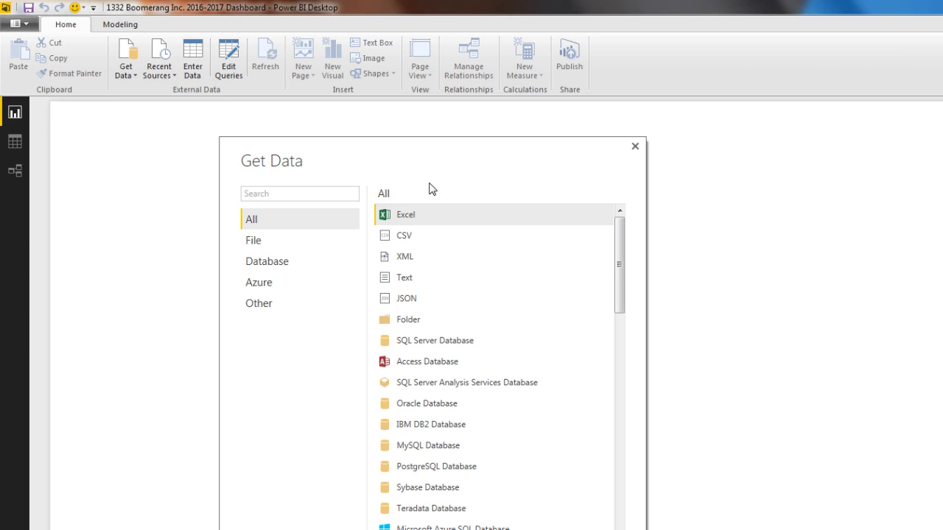
{"action": "left_click", "coordinate": [409, 324]}
{"action": "double_click", "coordinate": [407, 324]}
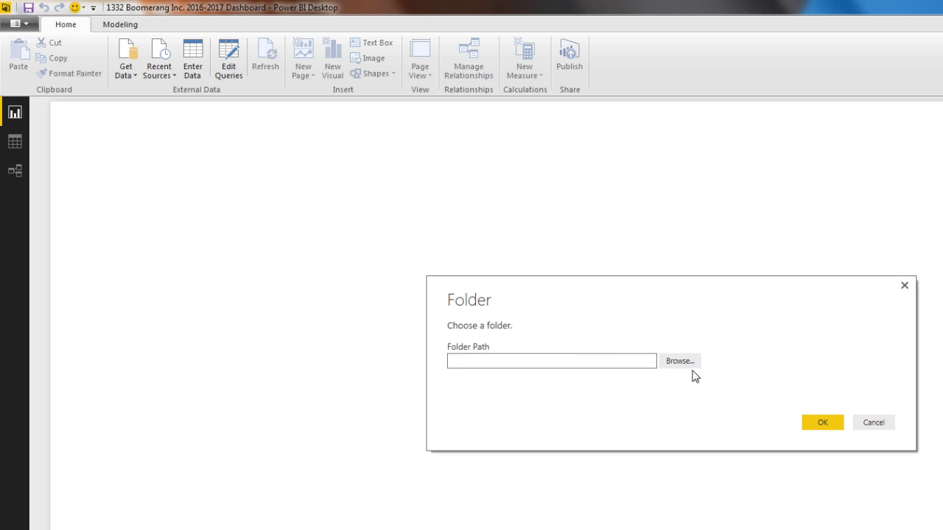
{"action": "left_click", "coordinate": [691, 361]}
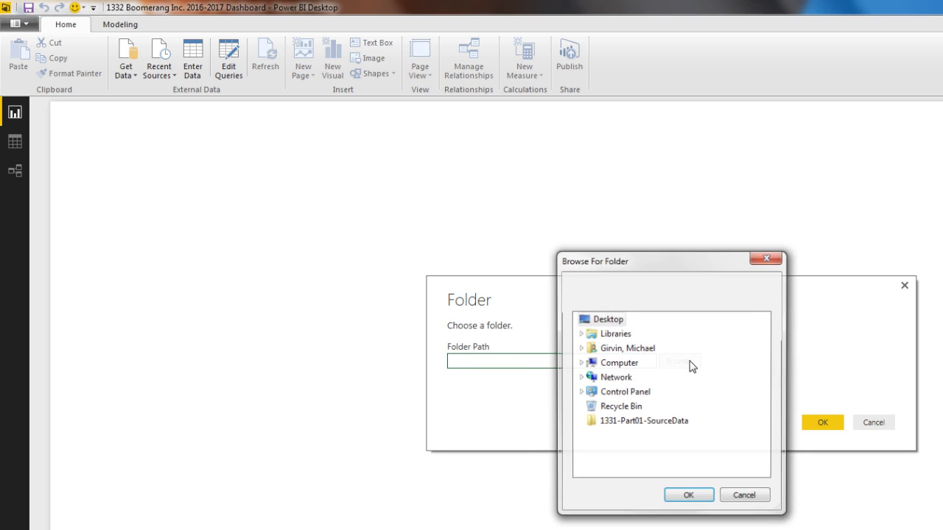
{"action": "left_click", "coordinate": [661, 424]}
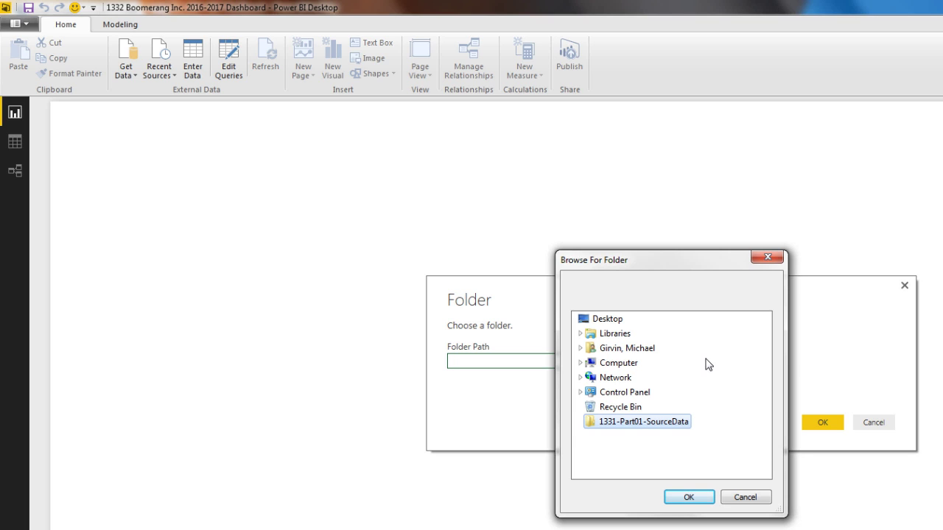
{"action": "left_click", "coordinate": [689, 498]}
{"action": "left_click", "coordinate": [831, 424]}
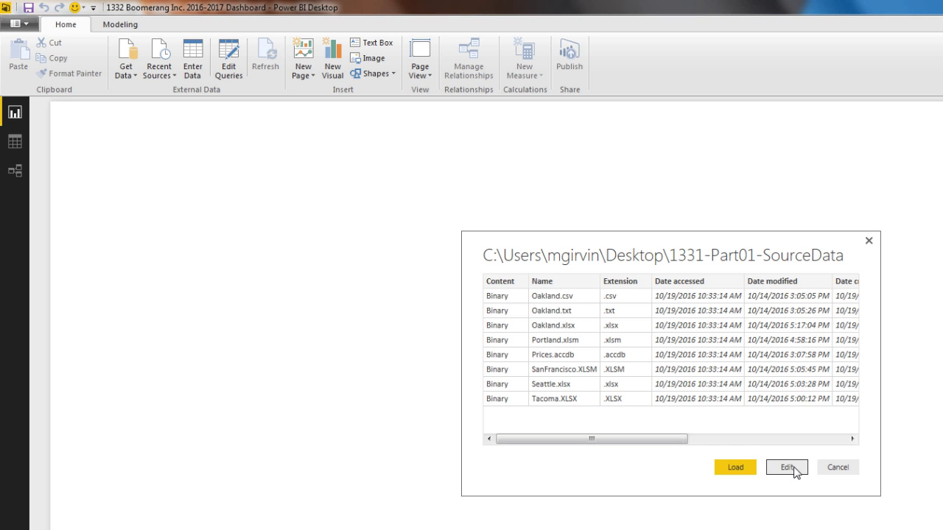
{"action": "left_click", "coordinate": [798, 470]}
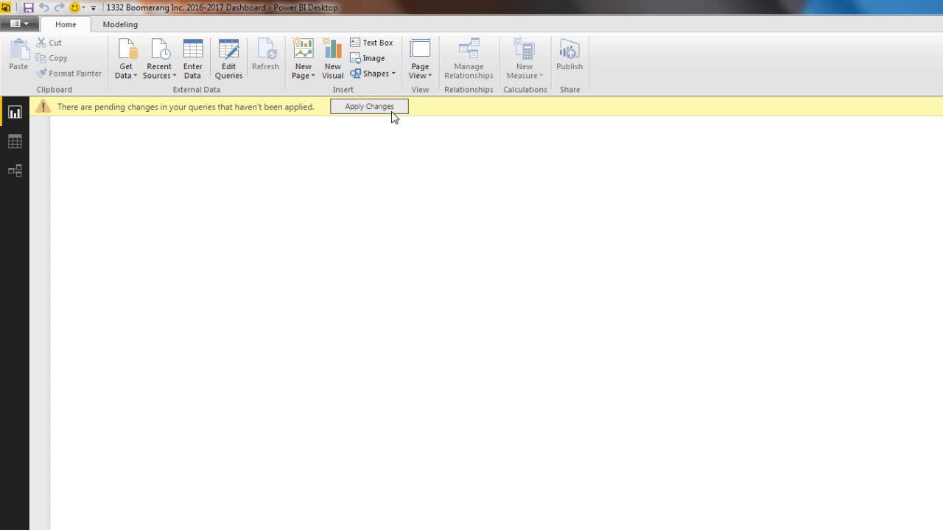
Apply the pending changes, then reopen the source-data query in the Query Editor via Edit Query.
{"action": "left_click", "coordinate": [365, 111]}
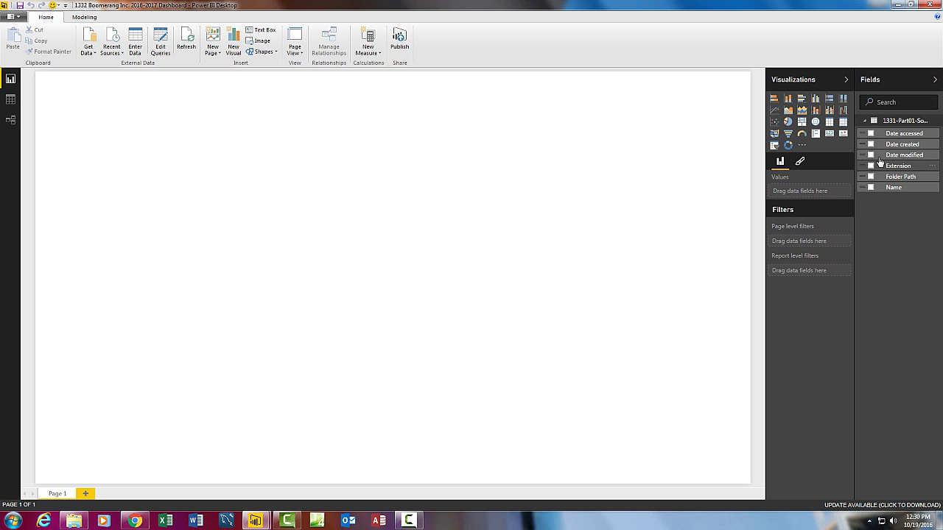
{"action": "right_click", "coordinate": [887, 123]}
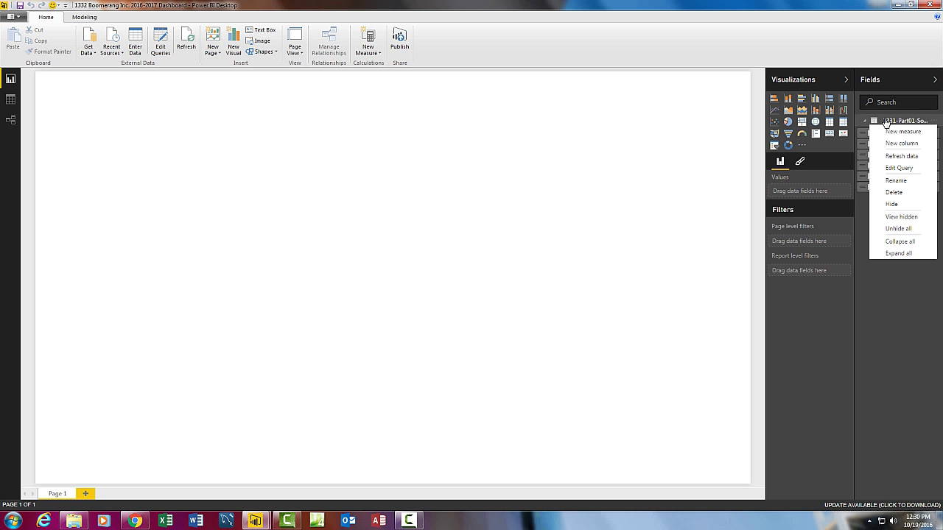
{"action": "left_click", "coordinate": [899, 168]}
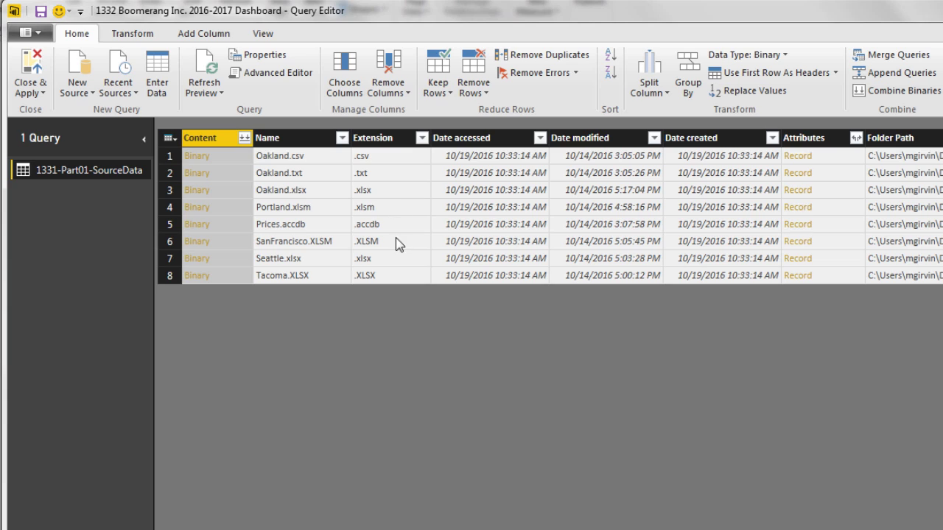
Convert the Extension column's values to lowercase.
{"action": "right_click", "coordinate": [392, 143]}
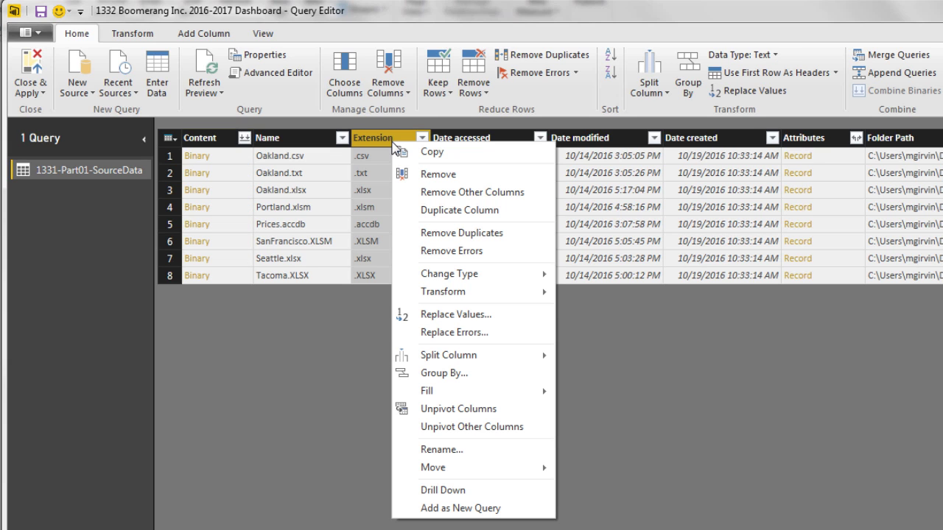
{"action": "mouse_move", "coordinate": [451, 291]}
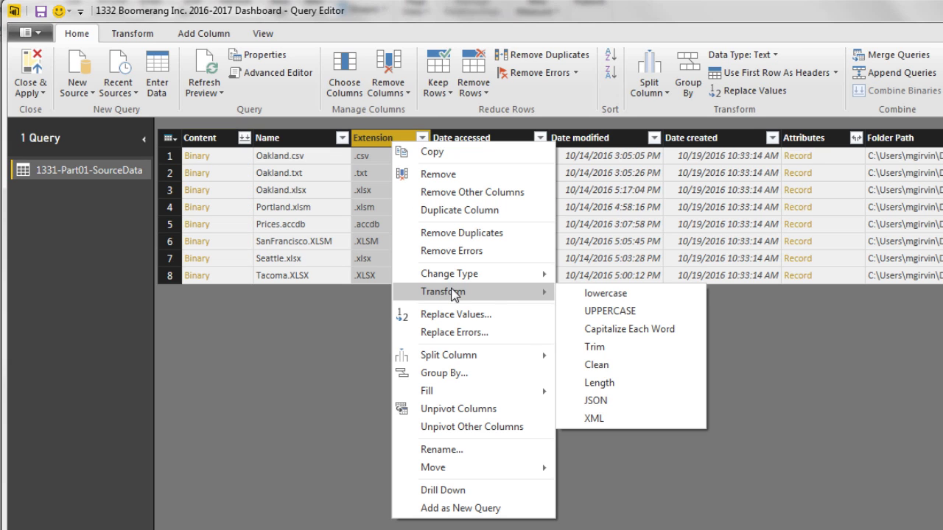
{"action": "left_click", "coordinate": [592, 295]}
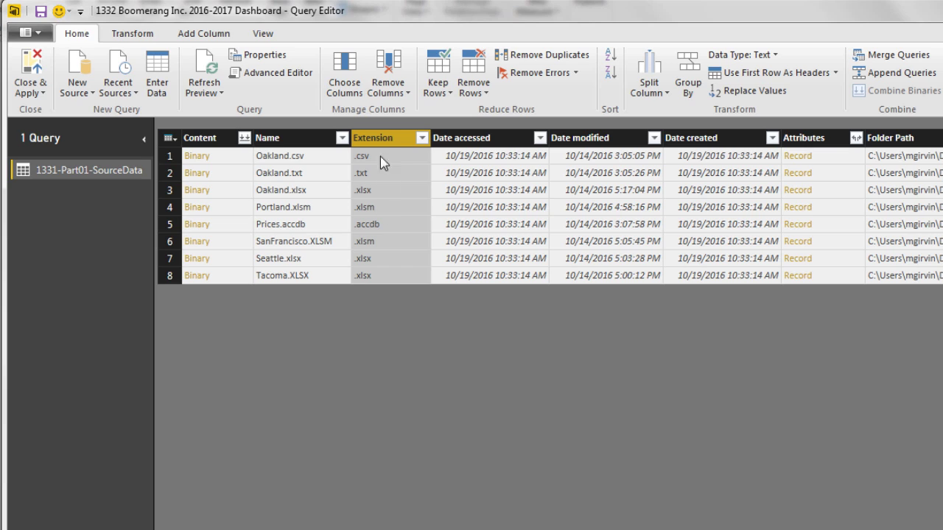
Filter Extension to equal .xlsx or .xlsm, keeping five Excel workbooks.
{"action": "left_click", "coordinate": [422, 140]}
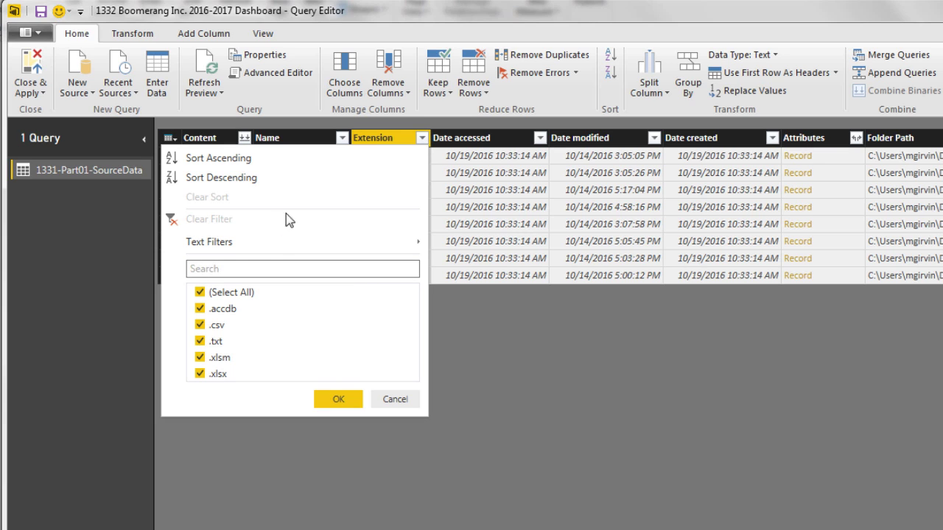
{"action": "mouse_move", "coordinate": [217, 249]}
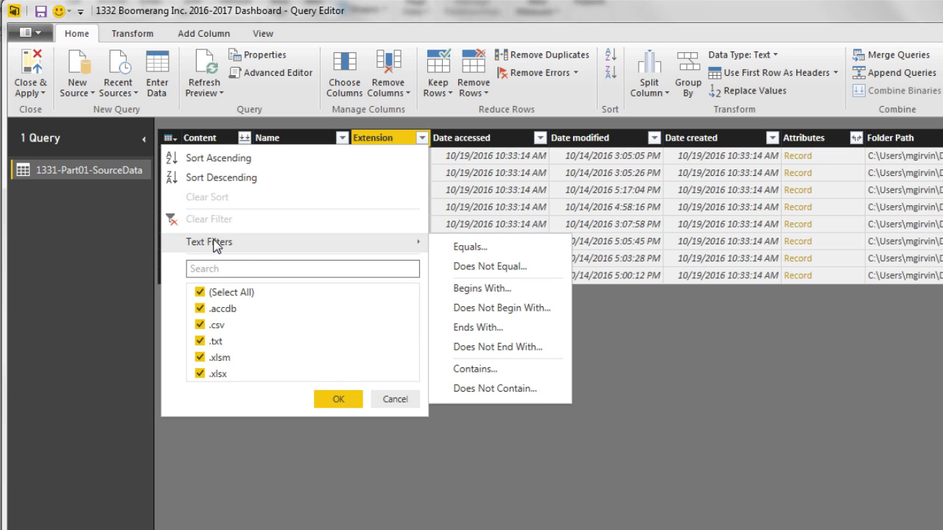
{"action": "left_click", "coordinate": [465, 251]}
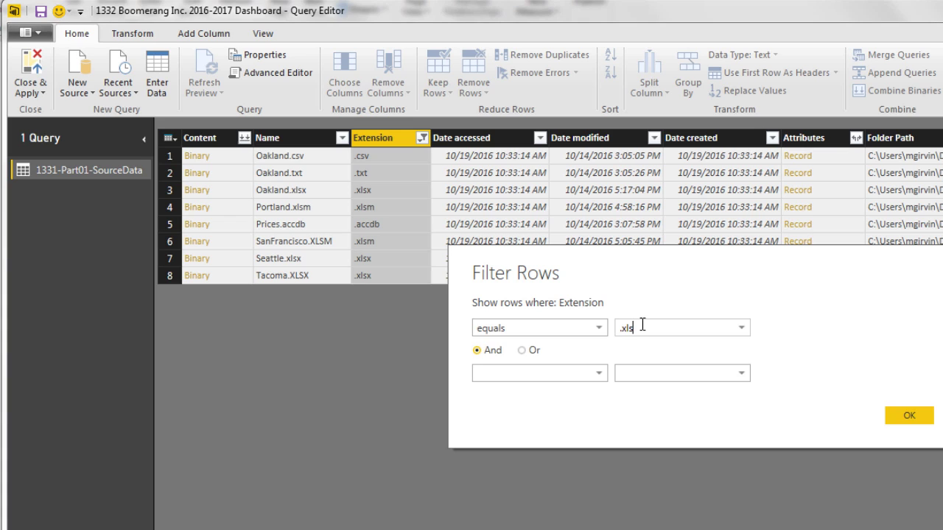
{"action": "left_click", "coordinate": [523, 352]}
{"action": "left_click", "coordinate": [600, 374]}
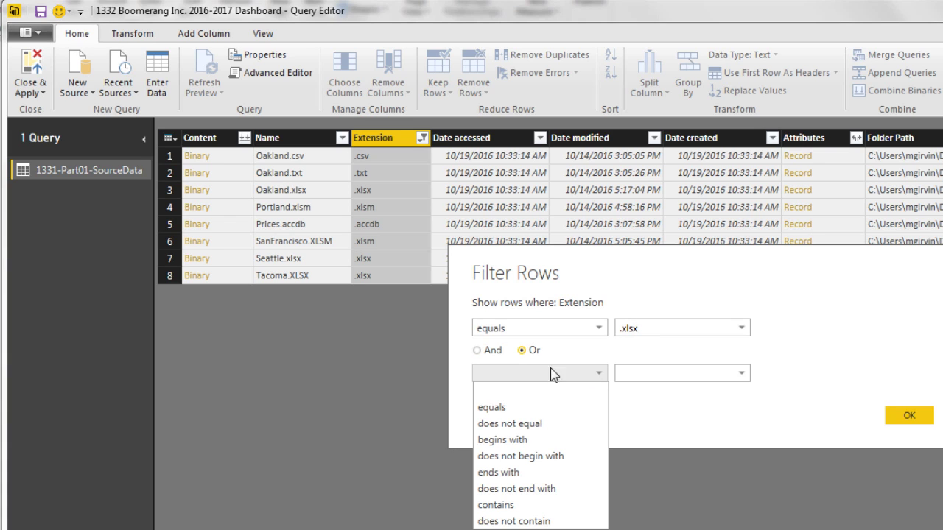
{"action": "left_click", "coordinate": [513, 408]}
{"action": "left_click", "coordinate": [683, 372]}
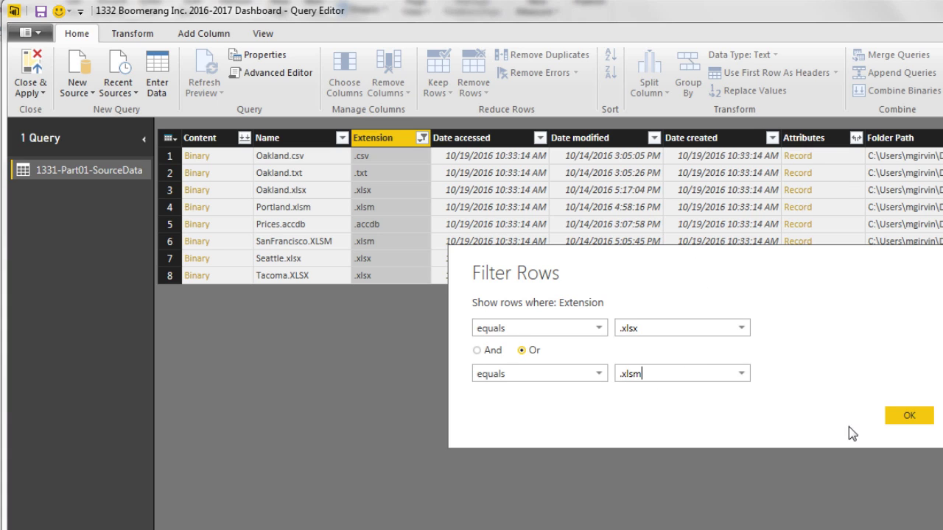
{"action": "left_click", "coordinate": [910, 417]}
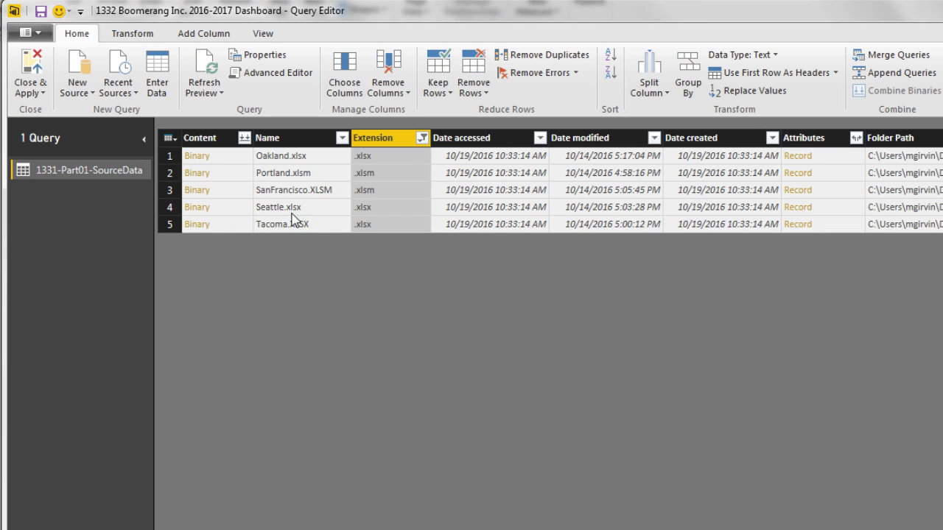
{"action": "left_click", "coordinate": [293, 144]}
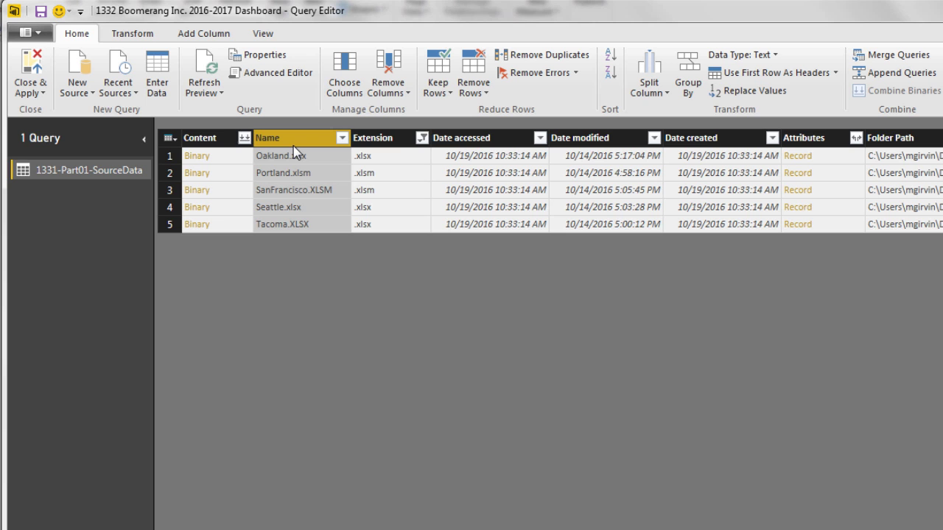
{"action": "left_click", "coordinate": [655, 87]}
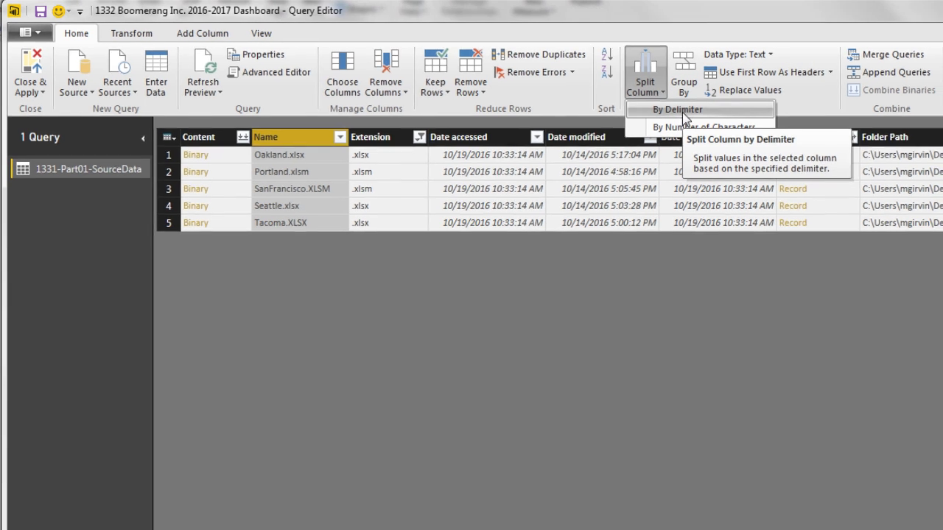
Split Name by a custom '.' delimiter at the right-most occurrence into Name.1 and Name.2.
{"action": "left_click", "coordinate": [672, 112]}
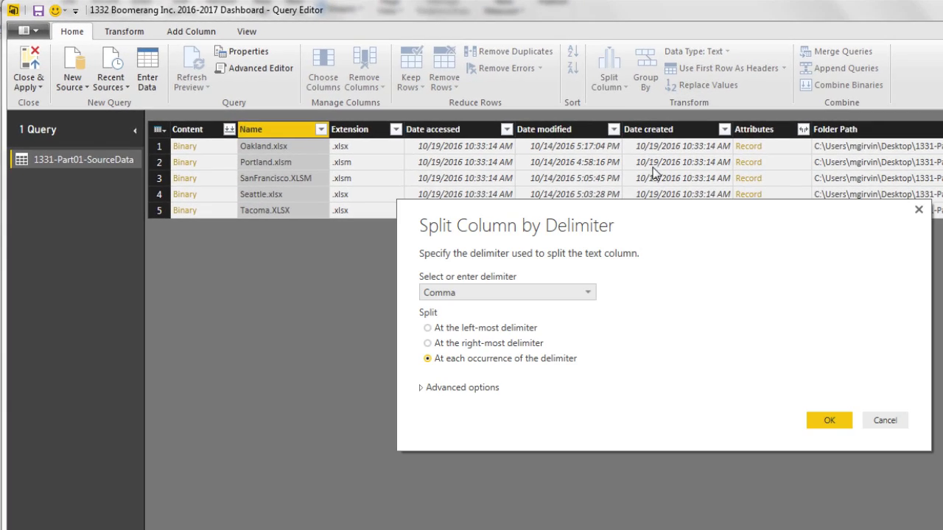
{"action": "left_click", "coordinate": [512, 293]}
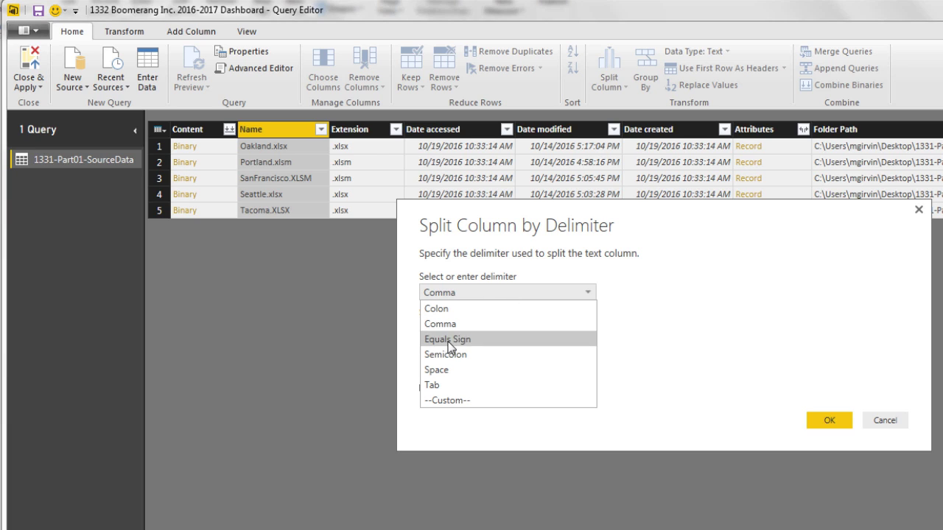
{"action": "left_click", "coordinate": [451, 400]}
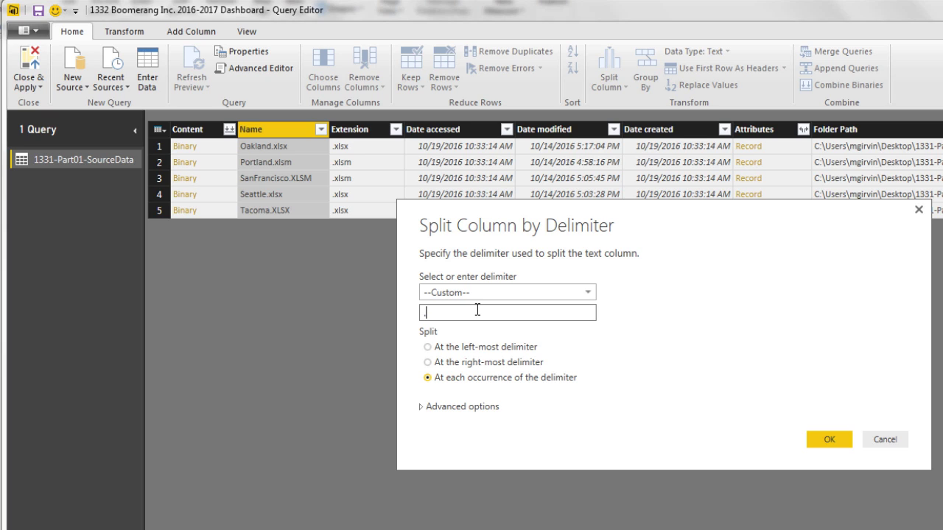
{"action": "left_click", "coordinate": [428, 362]}
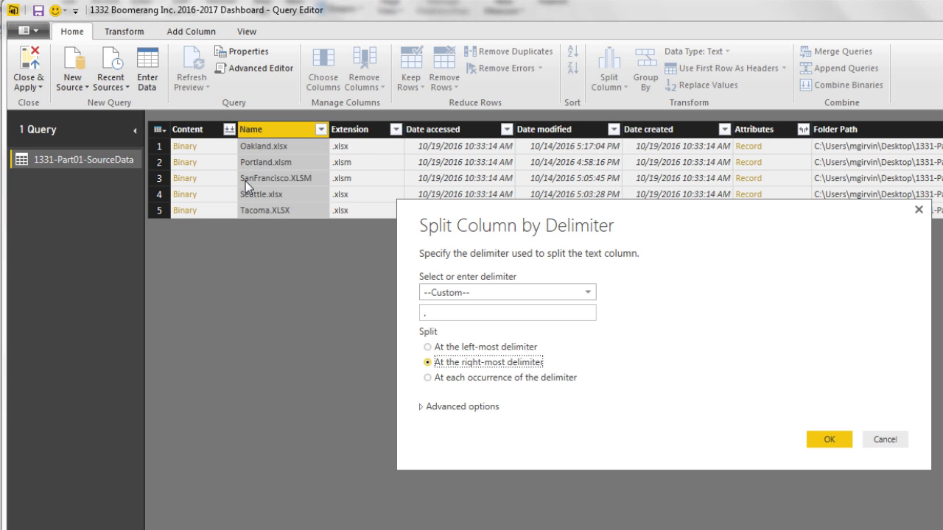
{"action": "left_click", "coordinate": [826, 440]}
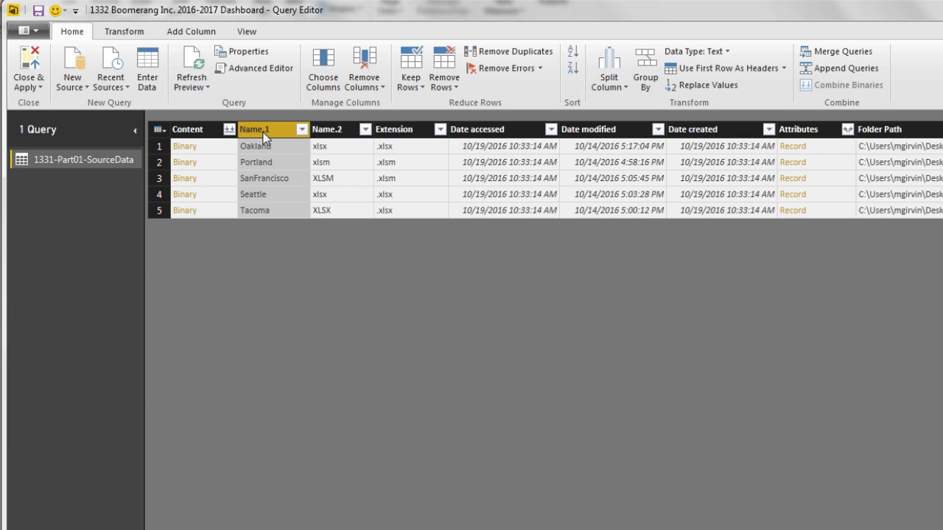
Select Name.1 and Content and remove all other columns.
{"action": "key", "text": "shift"}
{"action": "left_click", "coordinate": [189, 134], "text": "shift"}
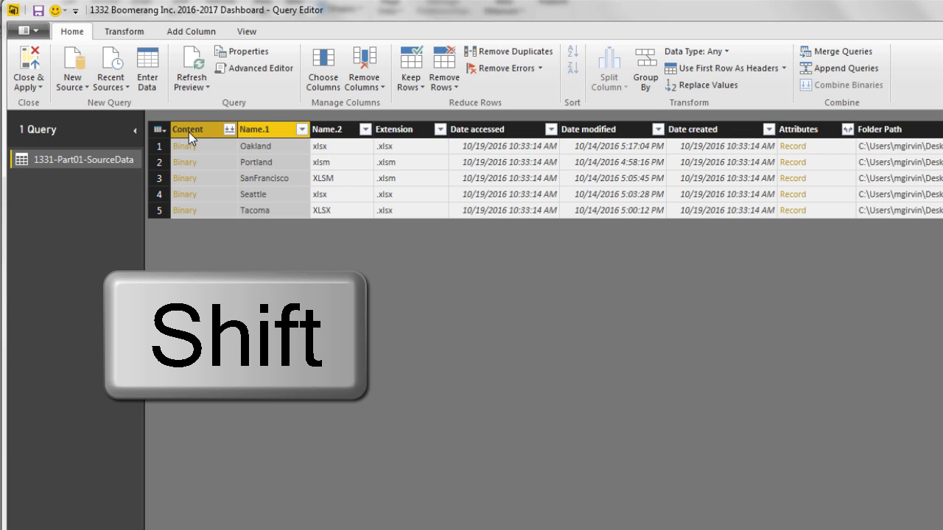
{"action": "right_click", "coordinate": [188, 136]}
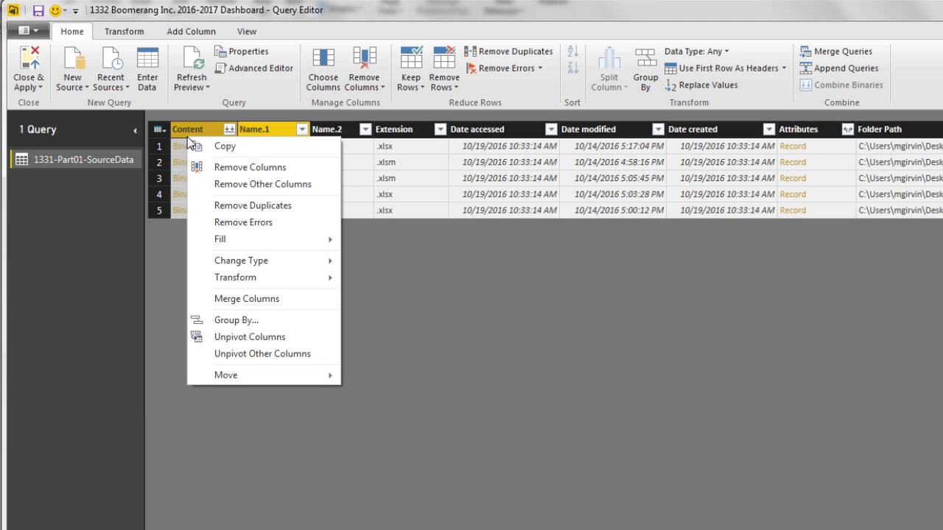
{"action": "left_click", "coordinate": [247, 188]}
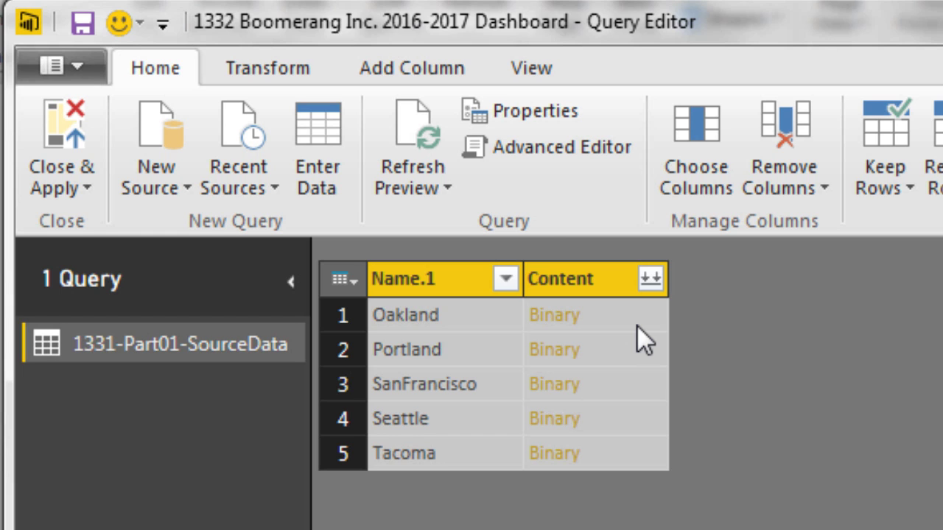
Start a new custom column and name it GetExcelObjects.
{"action": "left_click", "coordinate": [431, 77]}
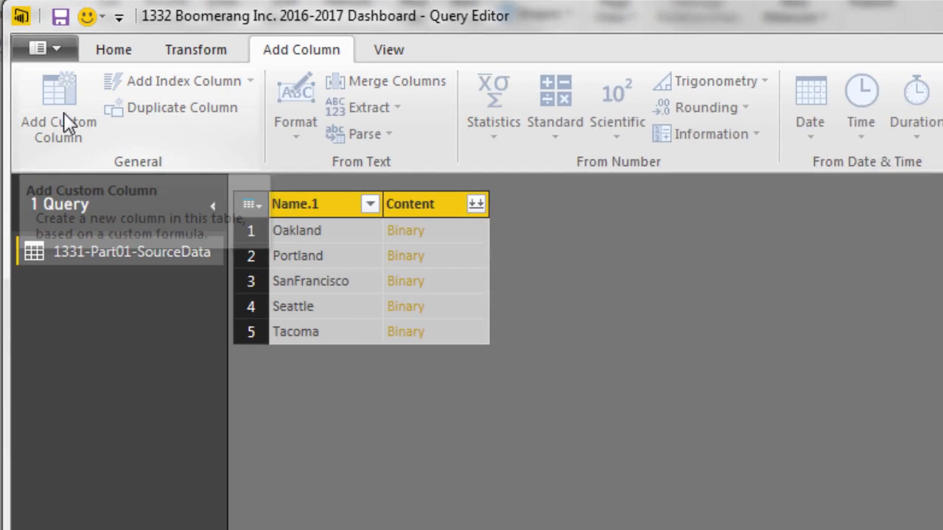
{"action": "left_click", "coordinate": [87, 154]}
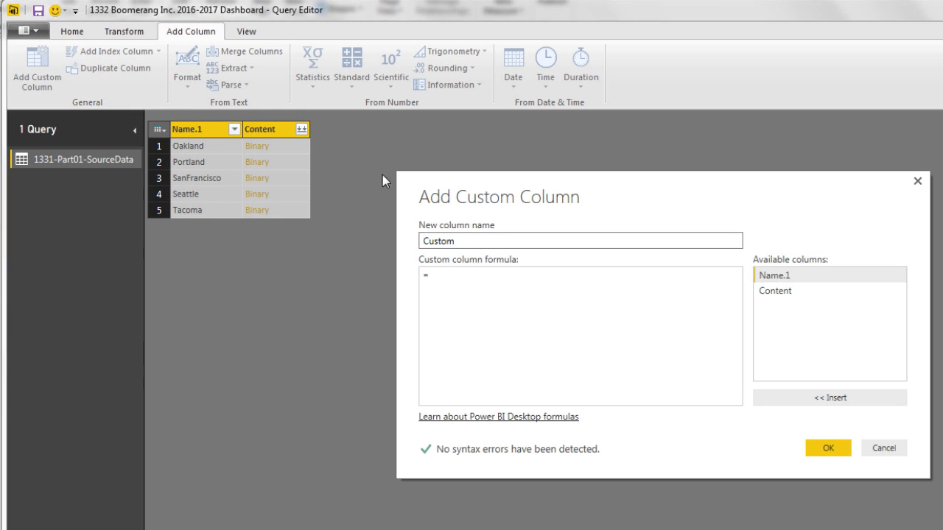
{"action": "left_click_drag", "start_coordinate": [474, 240], "coordinate": [405, 242]}
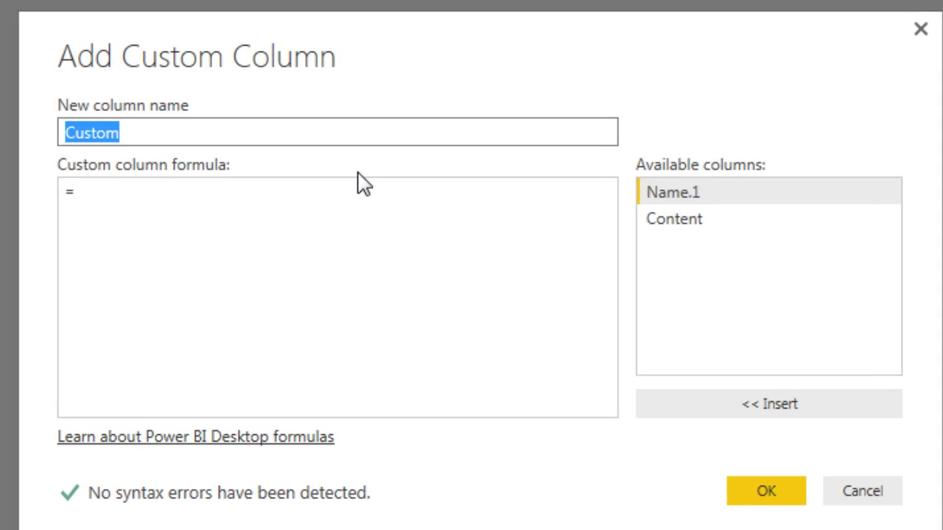
{"action": "type", "text": "GetExcelObjects"}
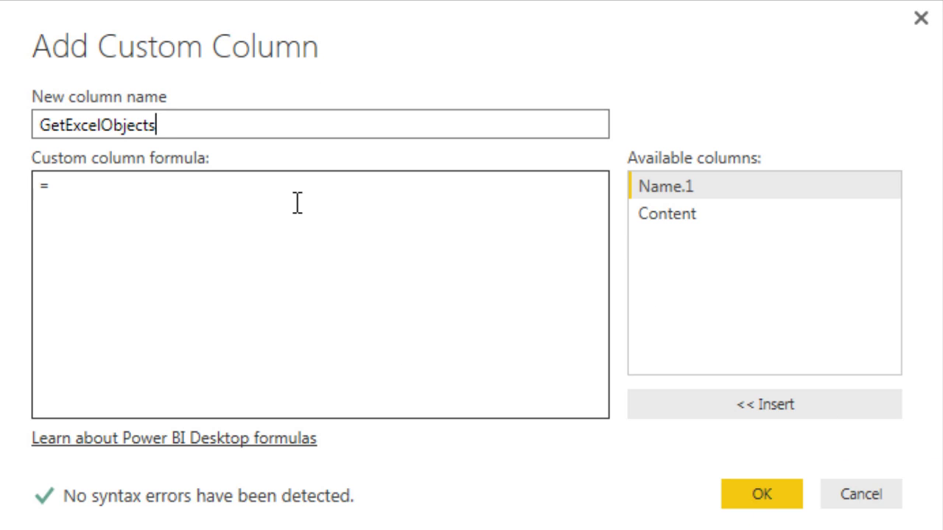
Enter the formula =Excel.Workbook([Content],true) and create the column.
{"action": "left_click", "coordinate": [84, 190]}
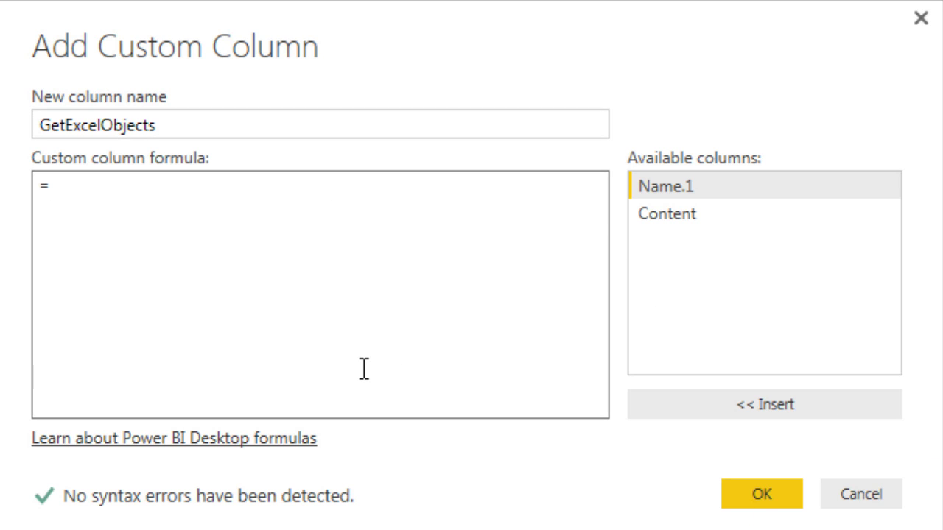
{"action": "type", "text": "Excel.Workv"}
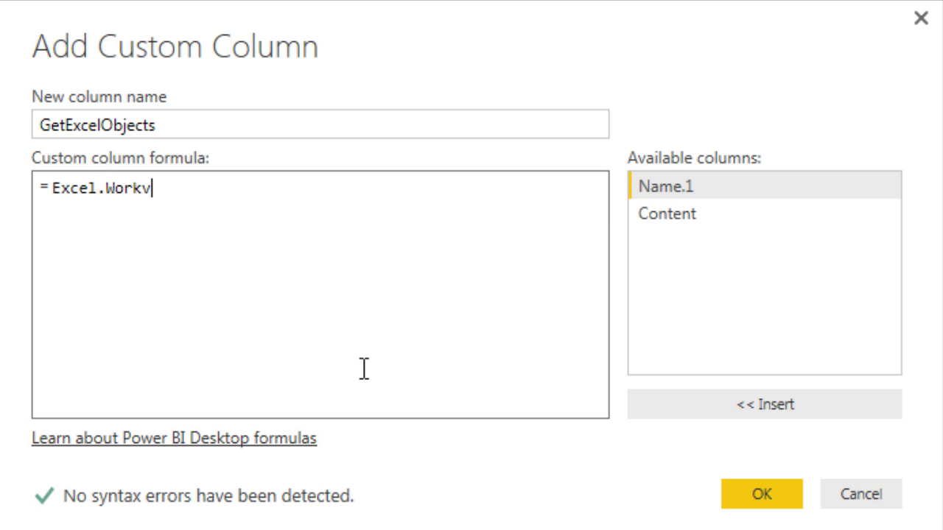
{"action": "key", "text": "BackSpace"}
{"action": "type", "text": "book("}
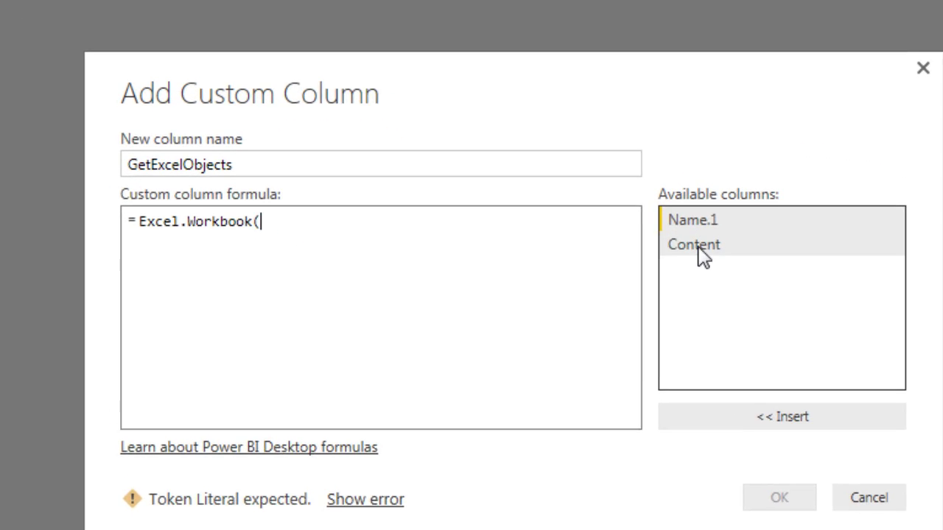
{"action": "double_click", "coordinate": [757, 316]}
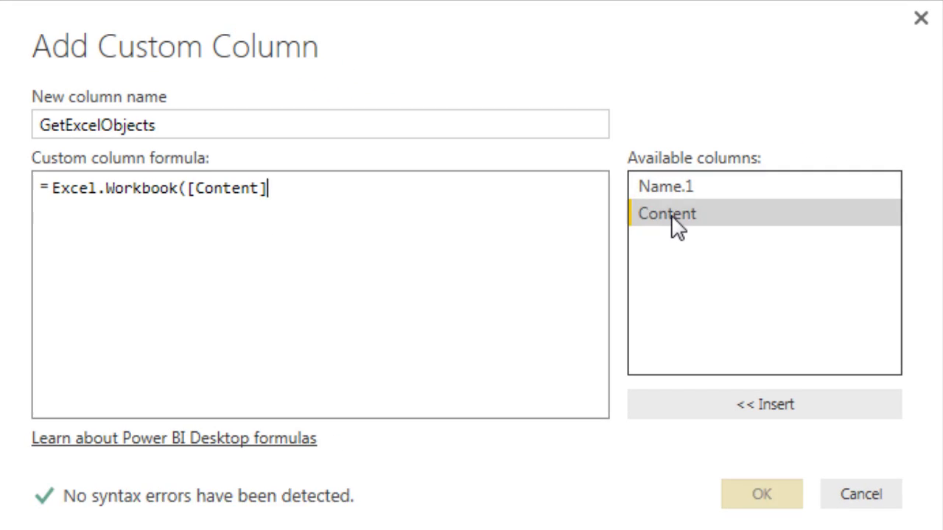
{"action": "left_click", "coordinate": [348, 199]}
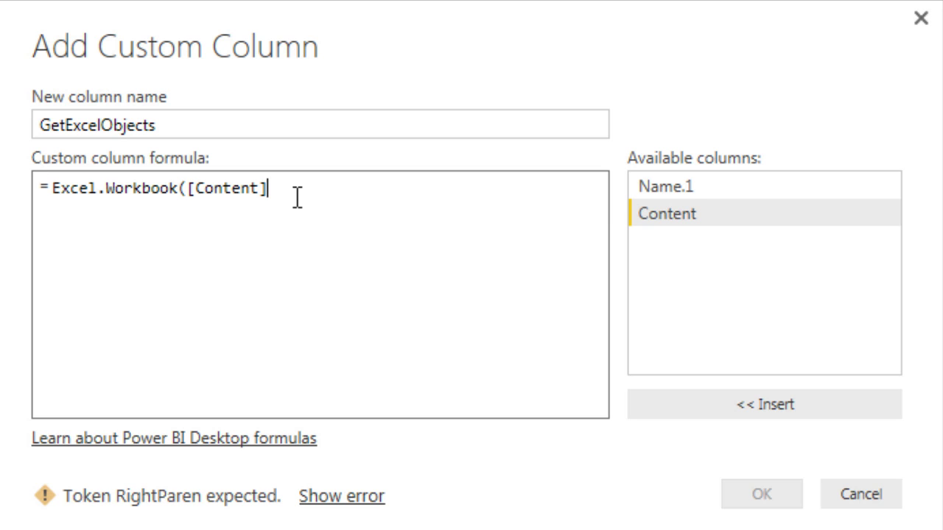
{"action": "type", "text": ","}
{"action": "type", "text": "true"}
{"action": "type", "text": ")"}
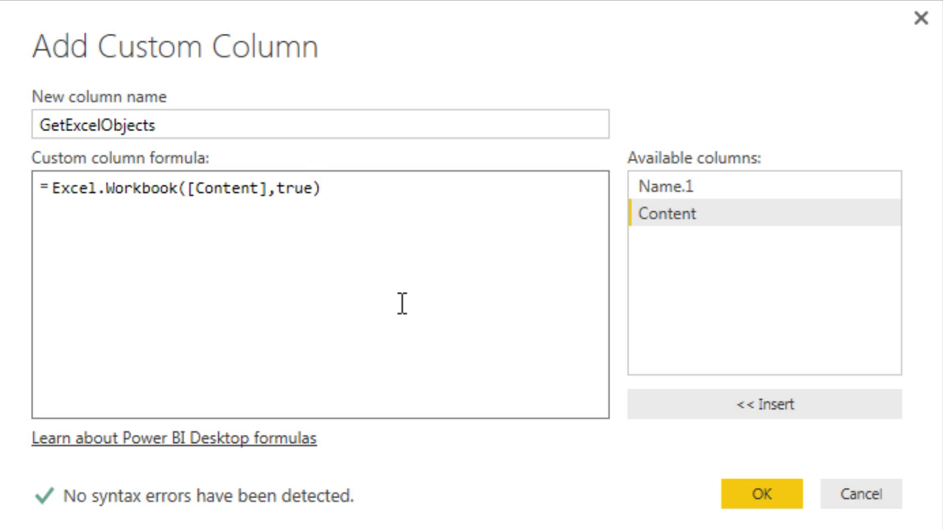
{"action": "left_click", "coordinate": [788, 505]}
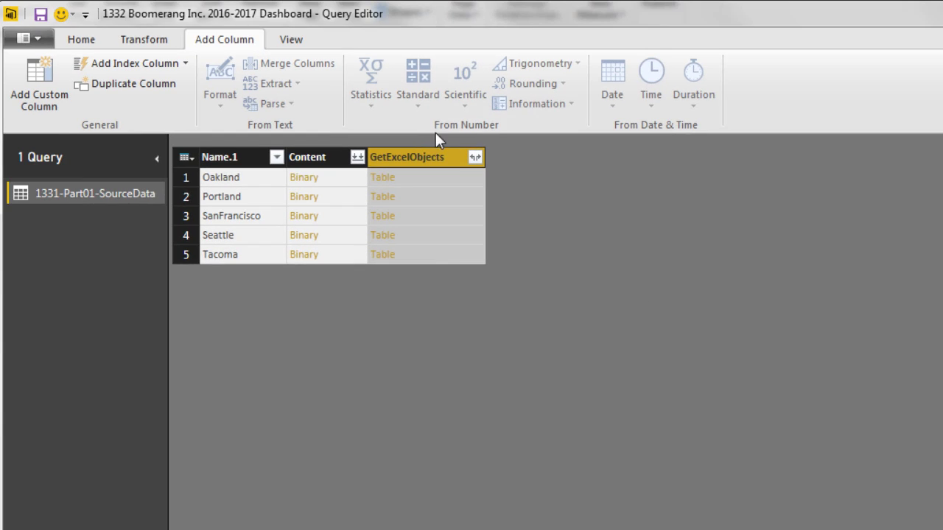
Remove the Content column and expand GetExcelObjects into Name, Data and Kind, leaving out Hidden and Item.
{"action": "right_click", "coordinate": [304, 158]}
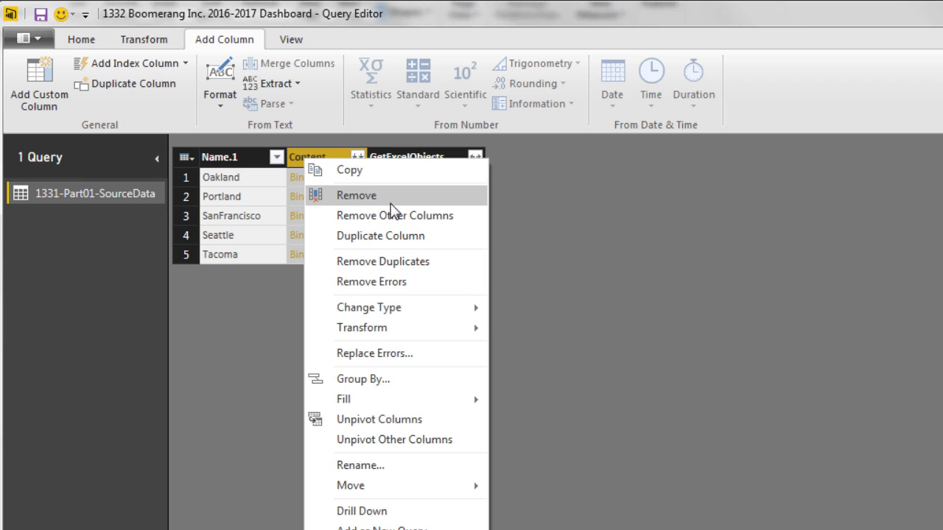
{"action": "left_click", "coordinate": [389, 198]}
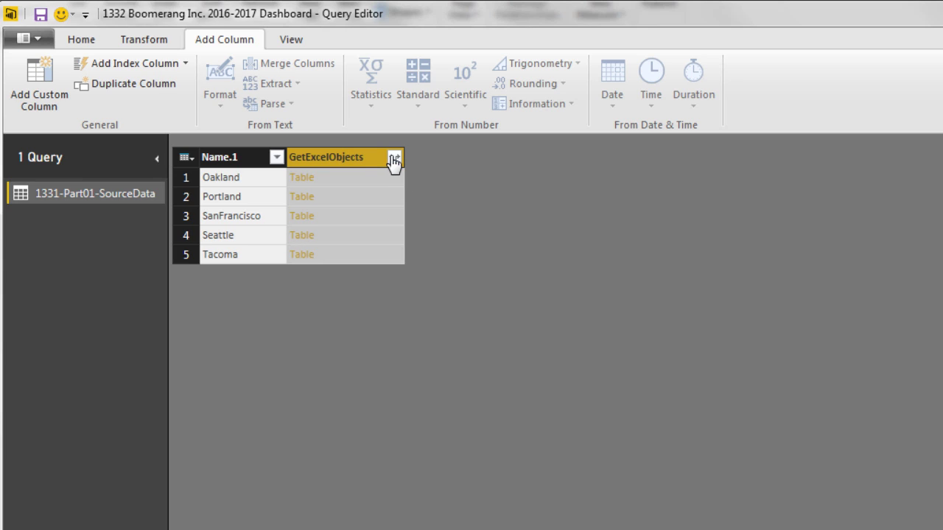
{"action": "left_click", "coordinate": [394, 158]}
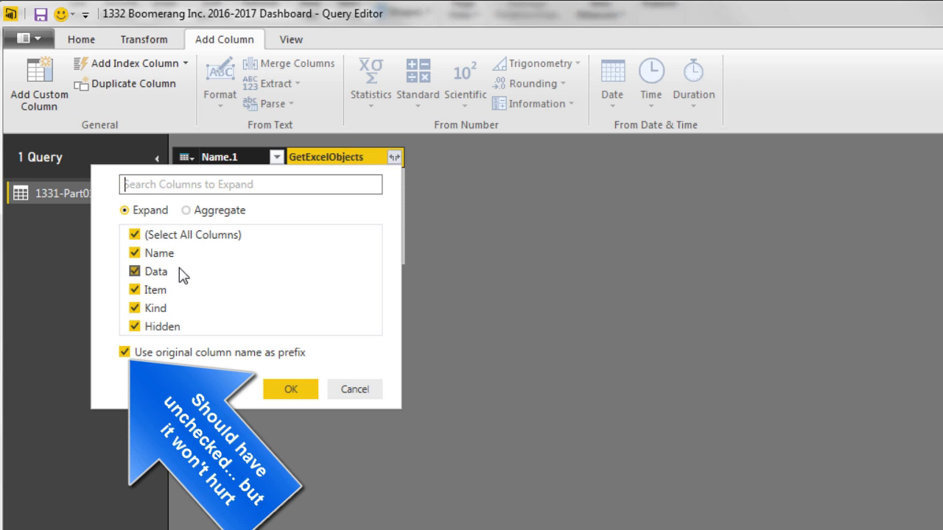
{"action": "left_click", "coordinate": [133, 329]}
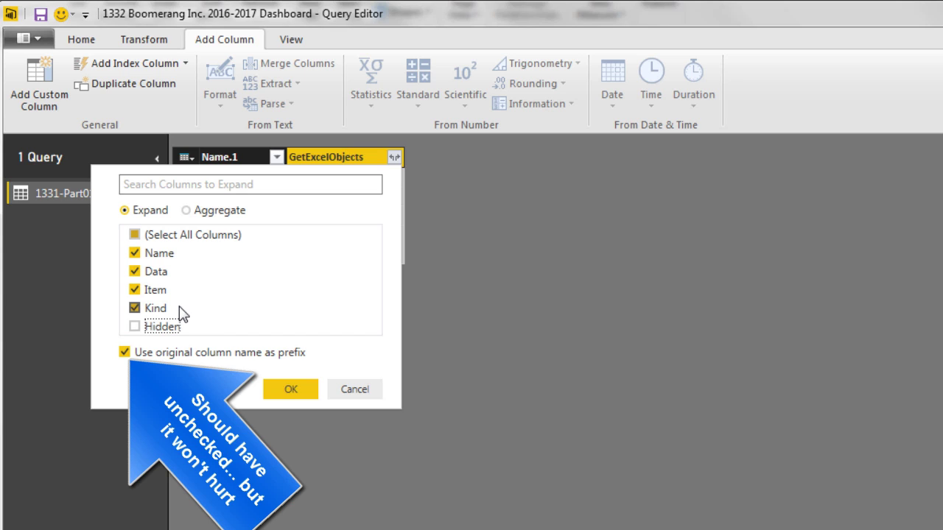
{"action": "left_click", "coordinate": [135, 291]}
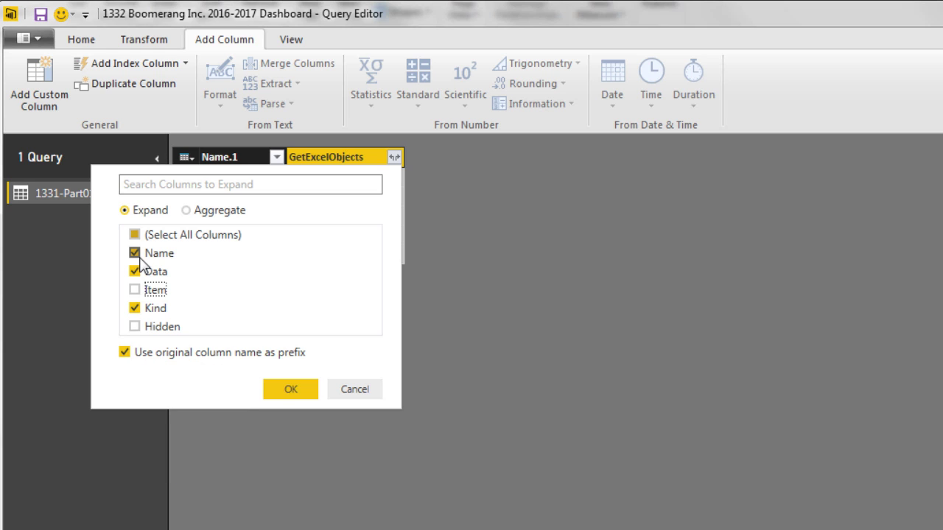
{"action": "left_click", "coordinate": [288, 390]}
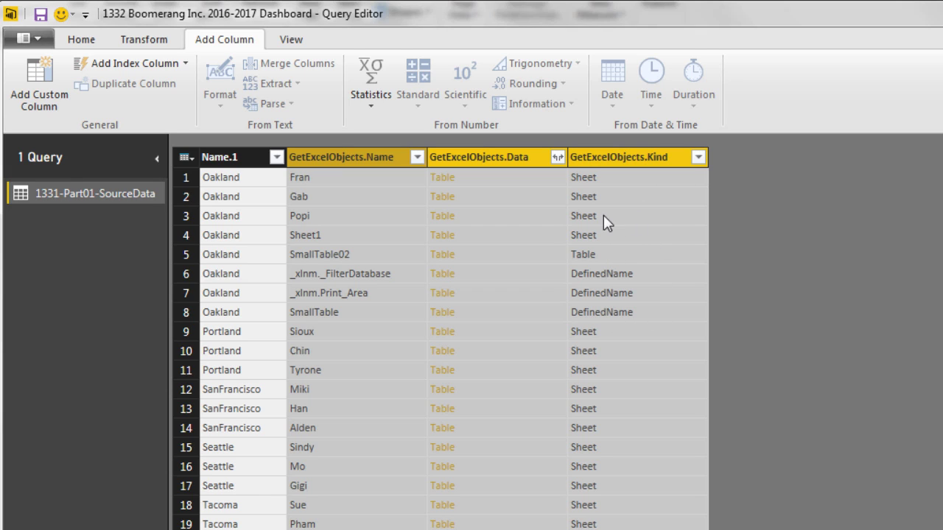
Filter the Kind column to keep only rows equal to 'Sheet'.
{"action": "left_click", "coordinate": [698, 156]}
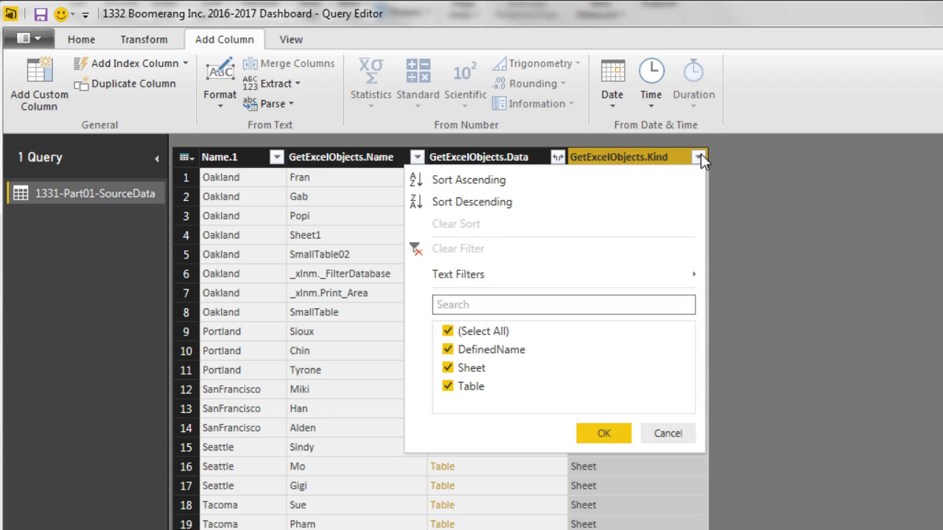
{"action": "mouse_move", "coordinate": [634, 276]}
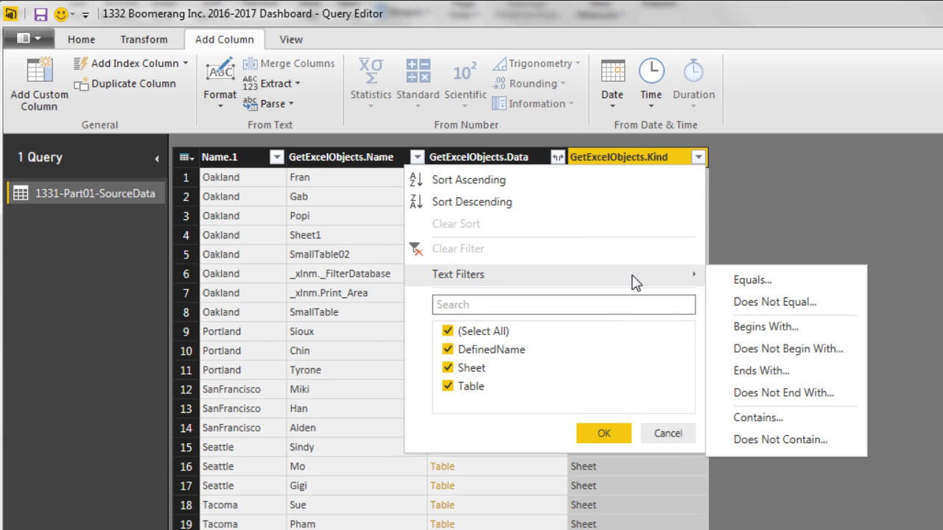
{"action": "left_click", "coordinate": [744, 283]}
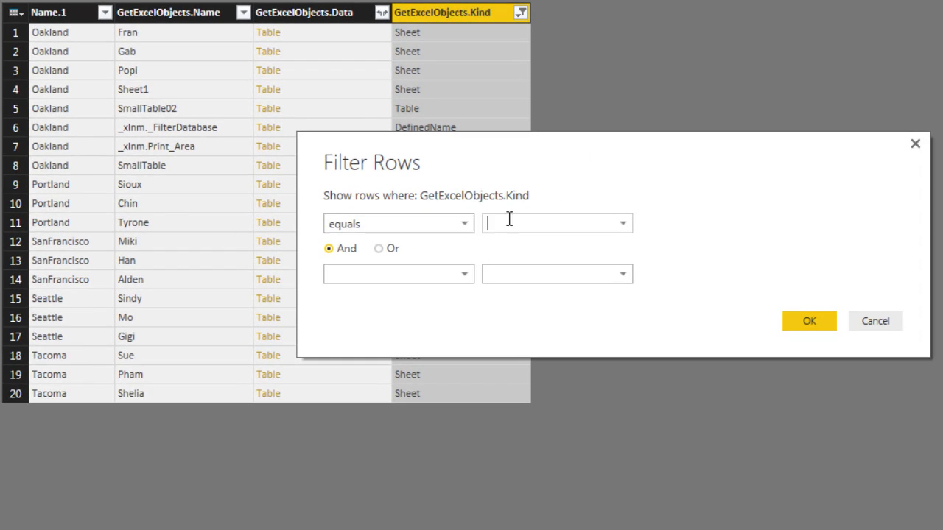
{"action": "type", "text": "Sheet"}
{"action": "left_click", "coordinate": [809, 322]}
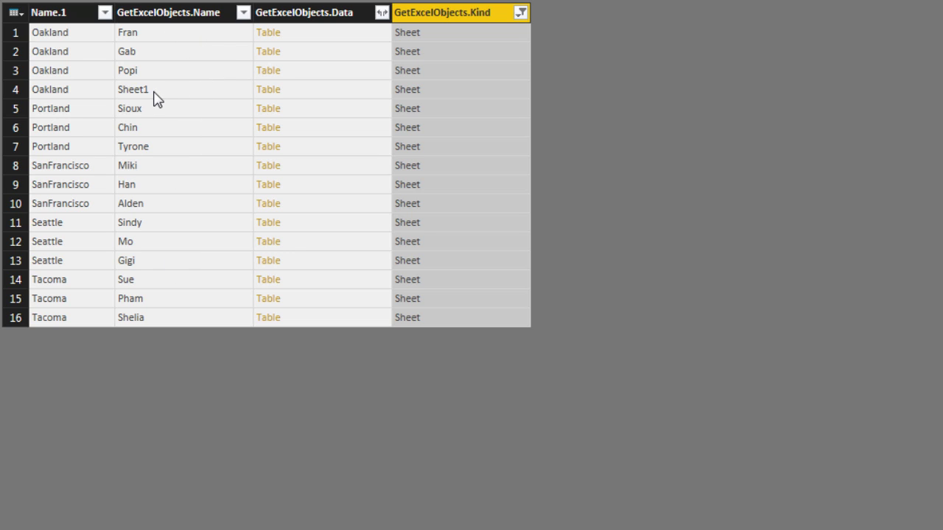
Filter GetExcelObjects.Name to exclude names beginning with 'Sheet'.
{"action": "left_click", "coordinate": [255, 12]}
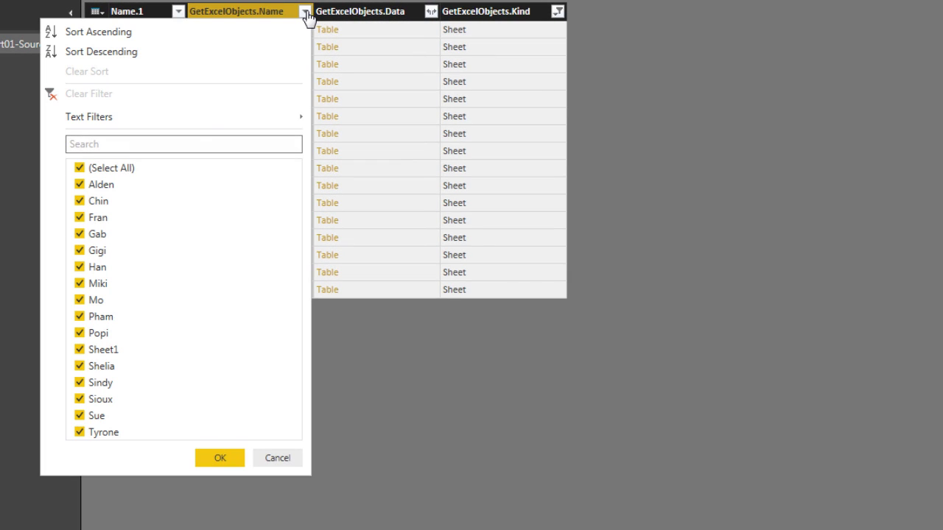
{"action": "mouse_move", "coordinate": [185, 124]}
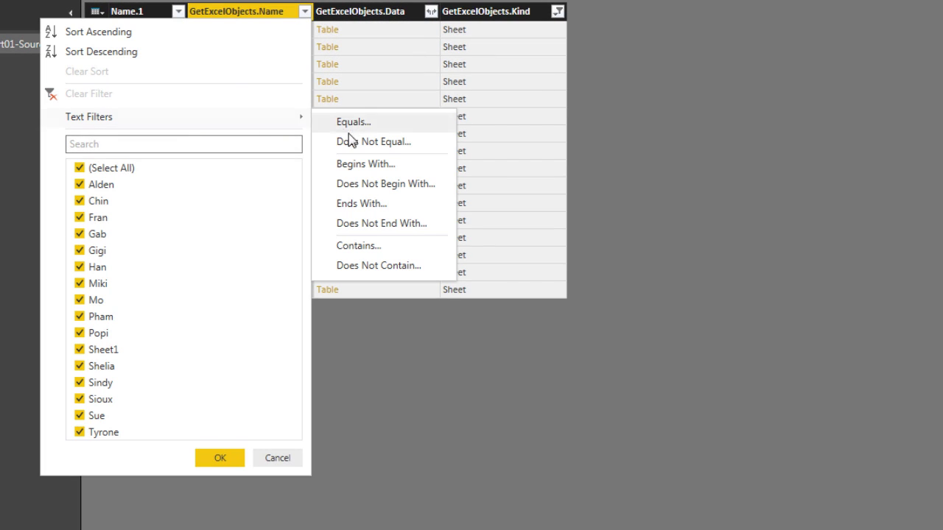
{"action": "left_click", "coordinate": [383, 188]}
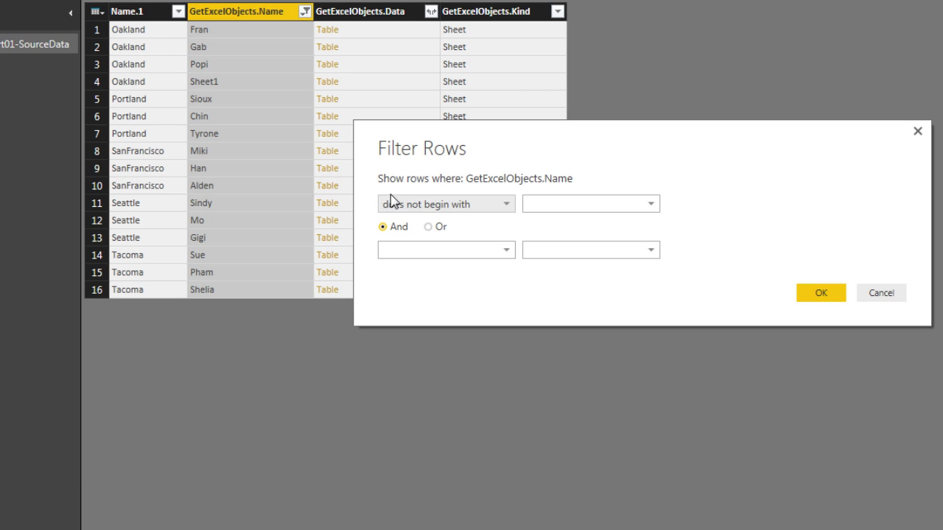
{"action": "left_click", "coordinate": [546, 204]}
{"action": "type", "text": "Sh"}
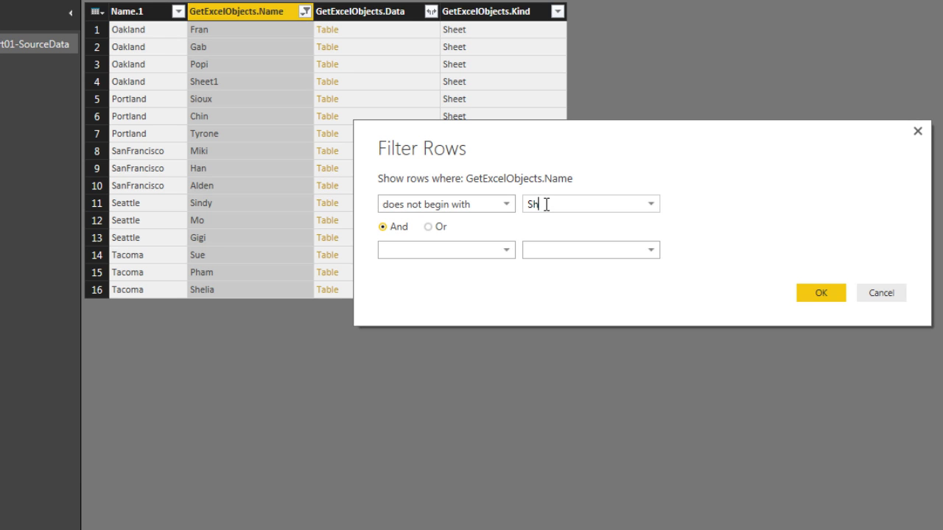
{"action": "type", "text": "eet"}
{"action": "left_click", "coordinate": [836, 293]}
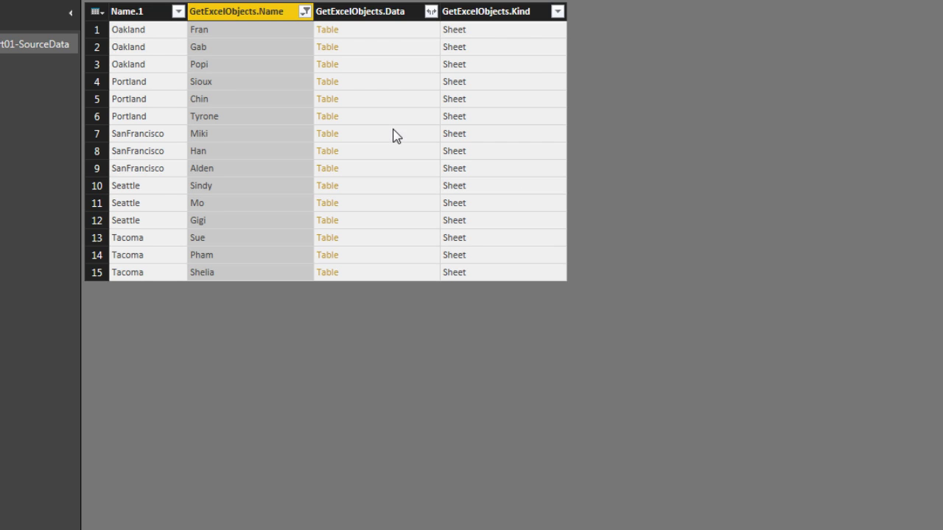
Remove the GetExcelObjects.Kind column.
{"action": "left_click", "coordinate": [486, 19]}
{"action": "right_click", "coordinate": [486, 19]}
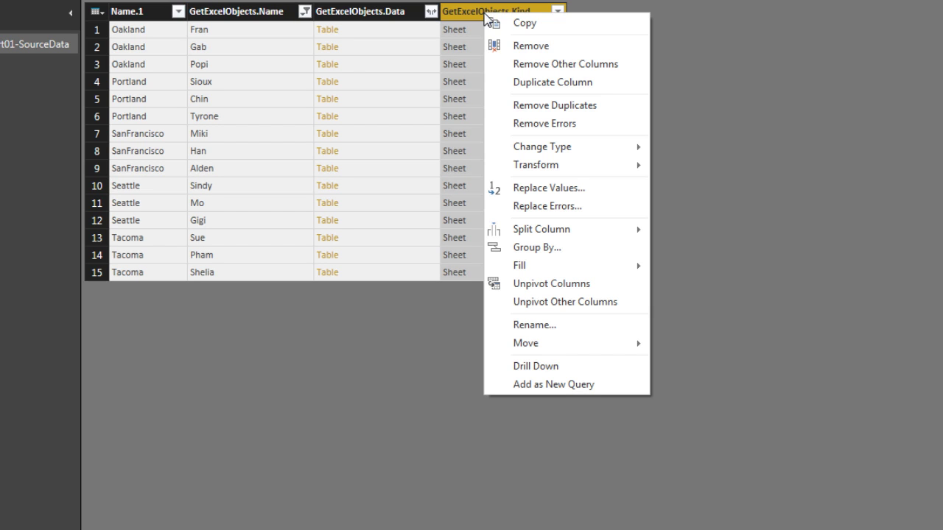
{"action": "left_click", "coordinate": [537, 47]}
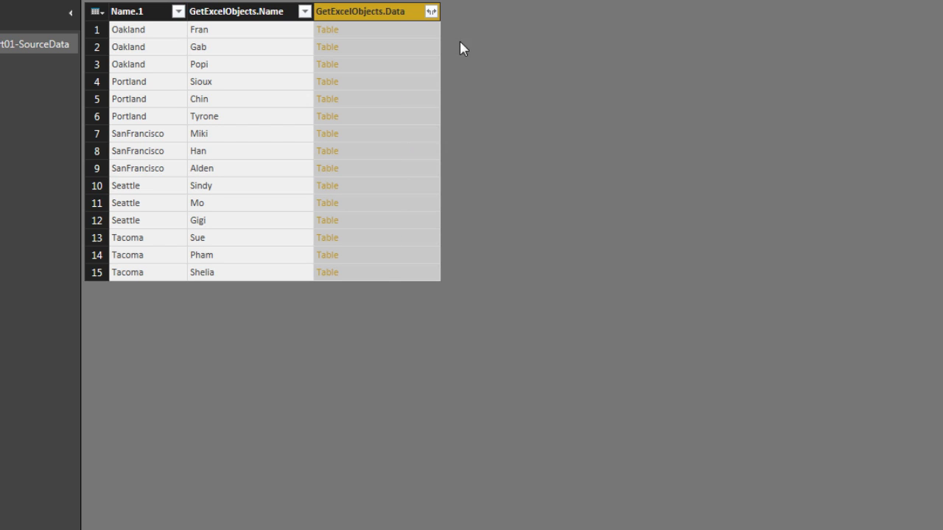
Expand the Data column into Date, Product, Units and Sales without the original-name prefix.
{"action": "left_click", "coordinate": [431, 13]}
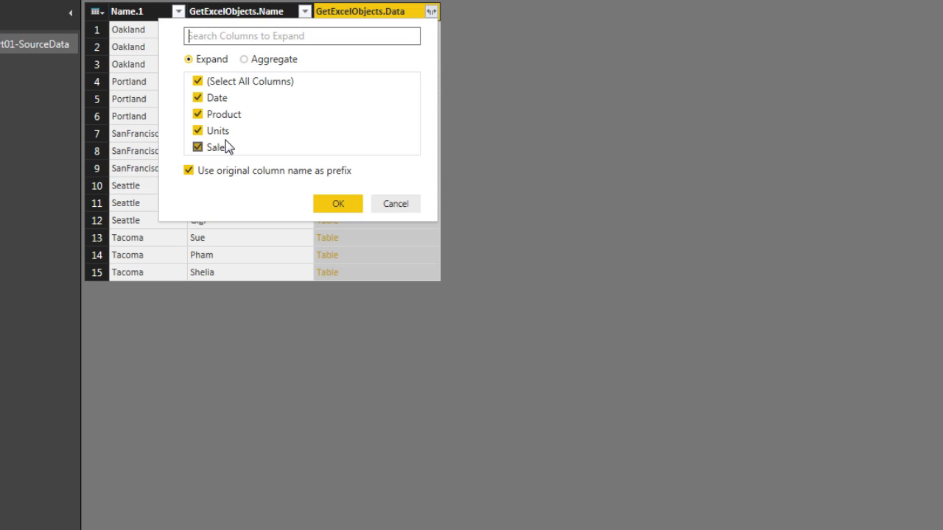
{"action": "left_click", "coordinate": [187, 174]}
{"action": "left_click", "coordinate": [338, 204]}
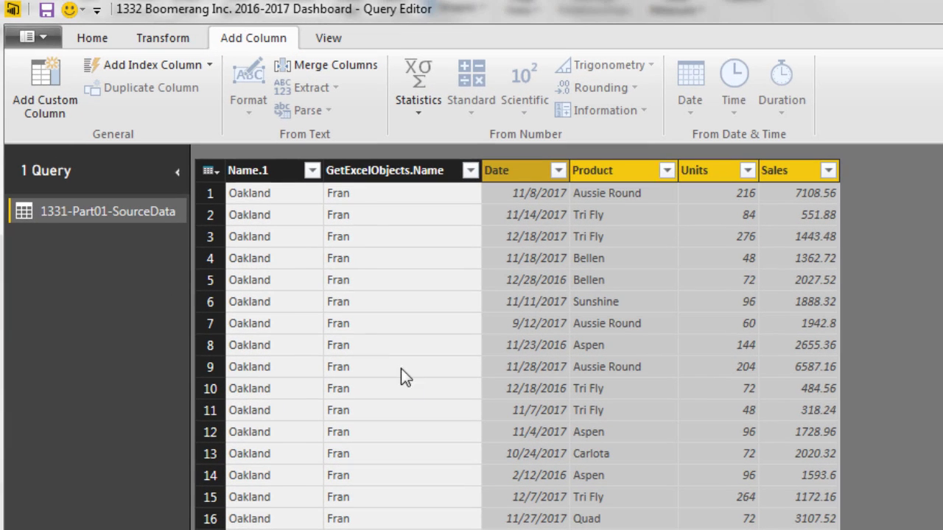
Rename Name.1 to City and GetExcelObjects.Name to SalesRep.
{"action": "double_click", "coordinate": [282, 172]}
{"action": "type", "text": "City"}
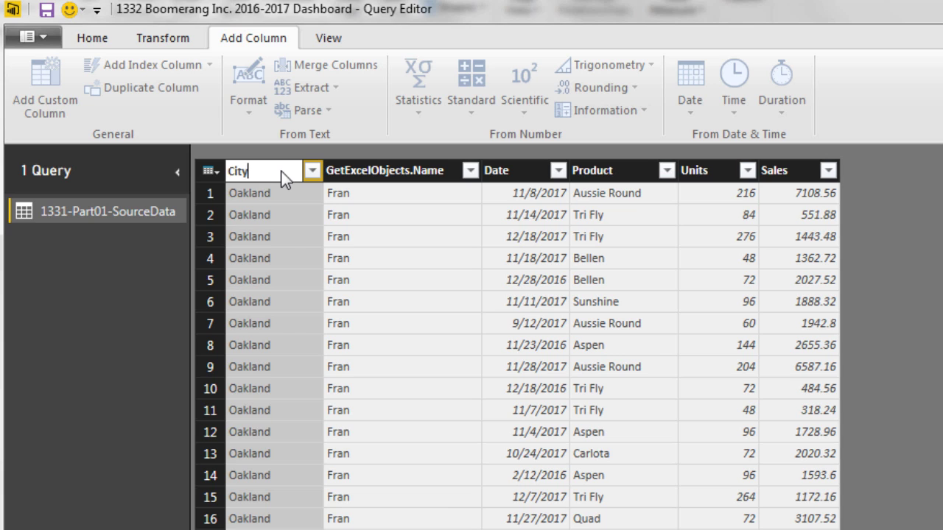
{"action": "key", "text": "Return"}
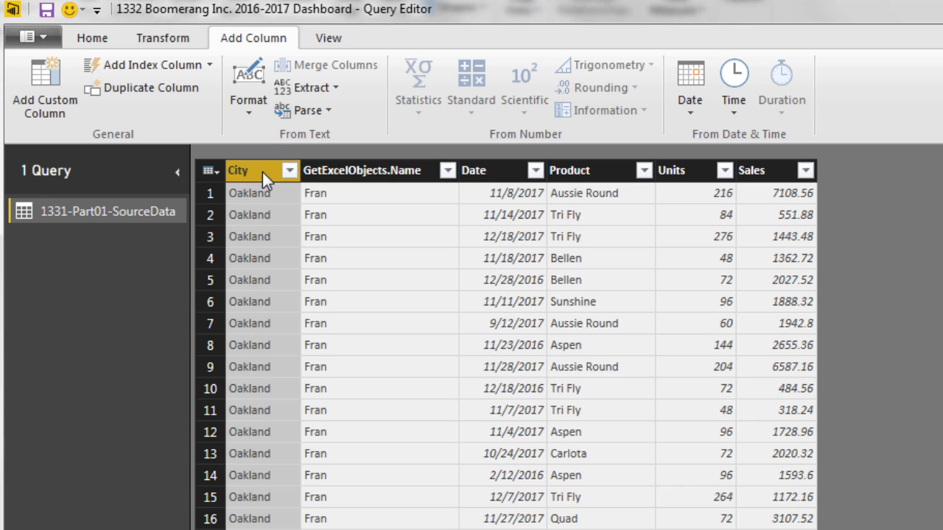
{"action": "left_click", "coordinate": [183, 39]}
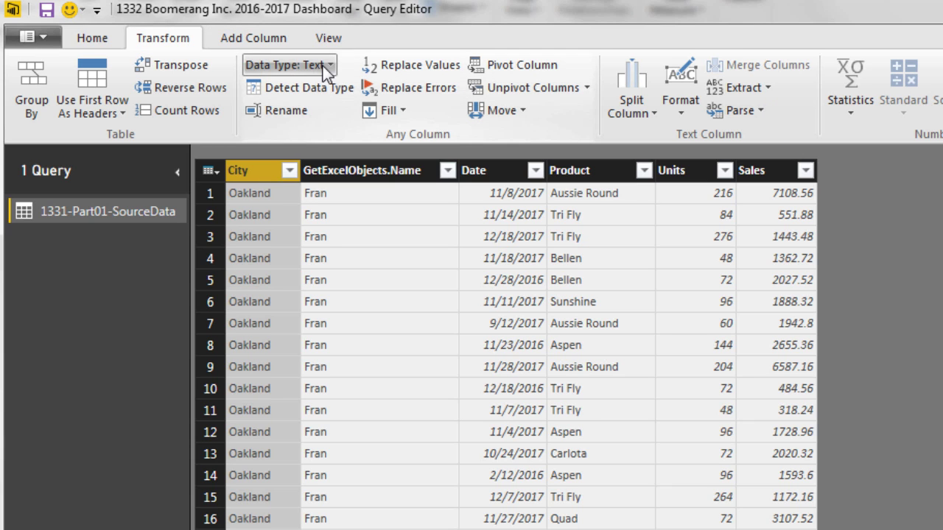
{"action": "double_click", "coordinate": [354, 174]}
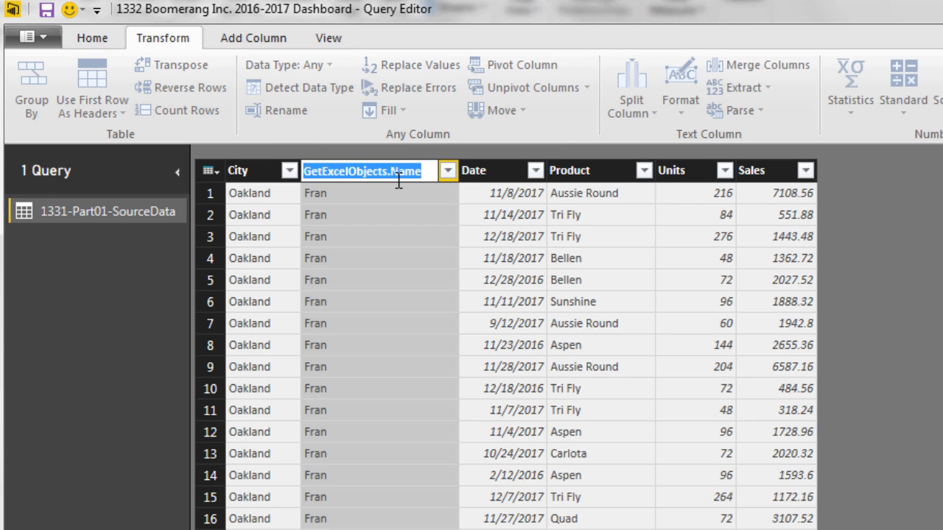
{"action": "type", "text": "SalesRep"}
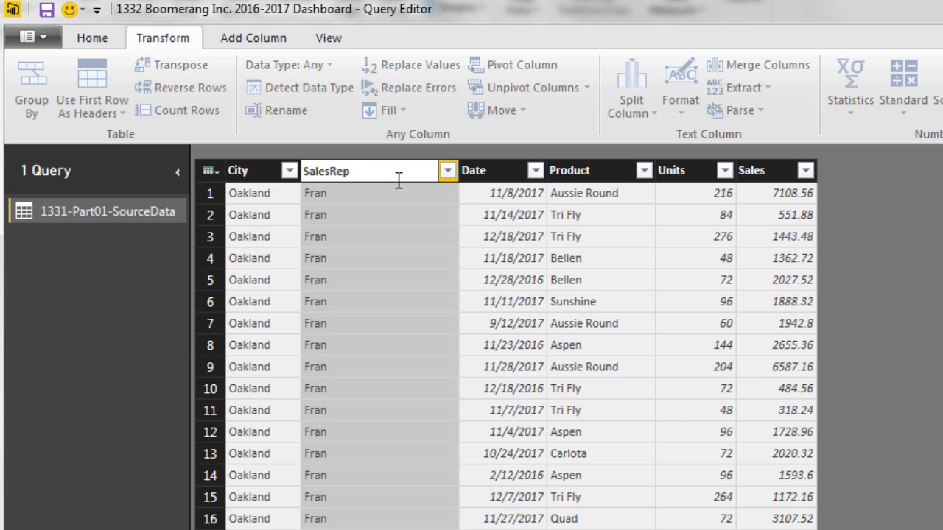
{"action": "key", "text": "Return"}
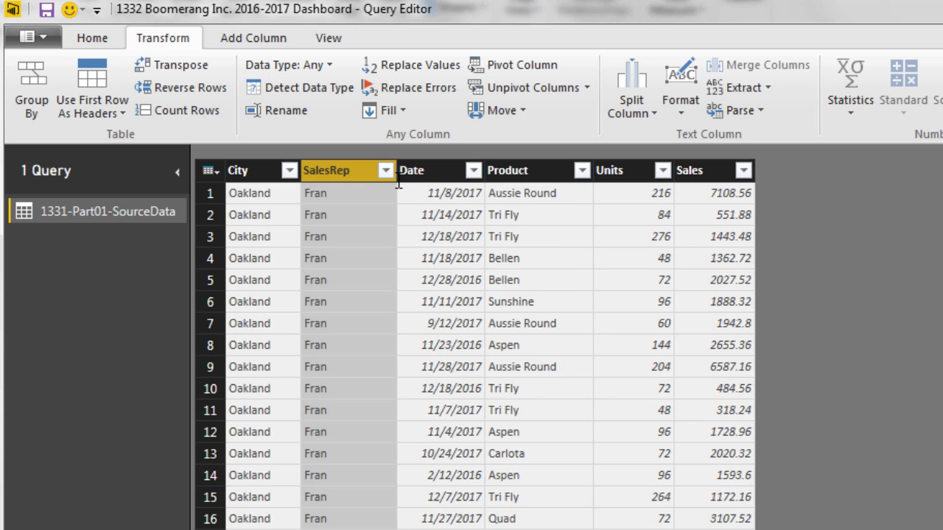
Set SalesRep and Product to Text type and Date to Date type.
{"action": "left_click", "coordinate": [331, 66]}
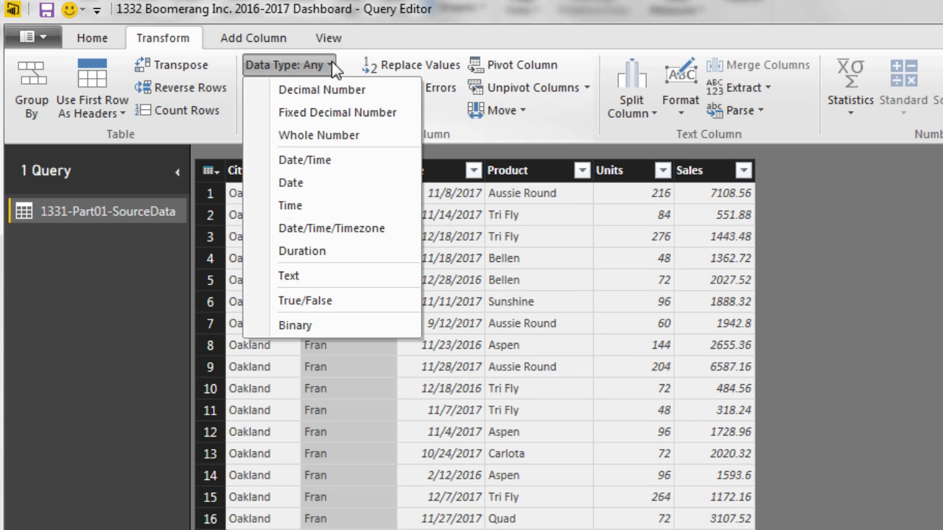
{"action": "left_click", "coordinate": [313, 276]}
{"action": "left_click", "coordinate": [434, 172]}
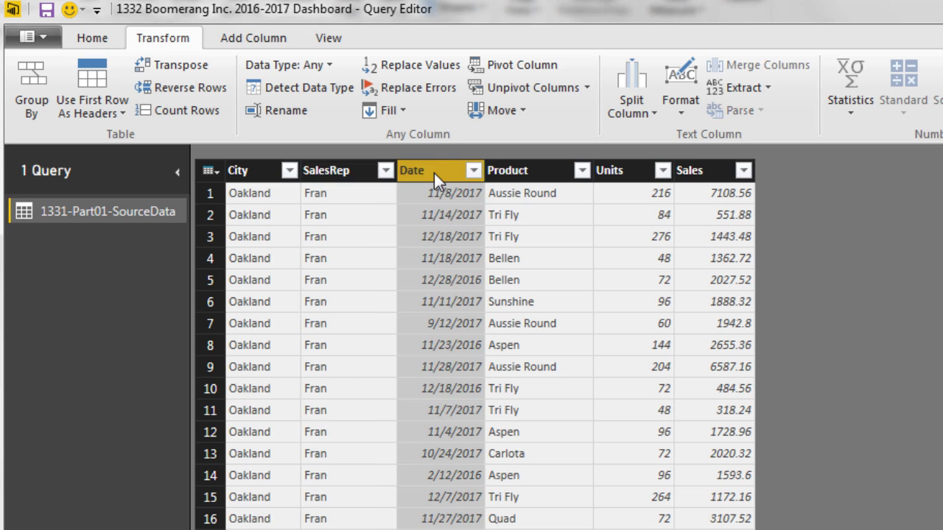
{"action": "left_click", "coordinate": [331, 65]}
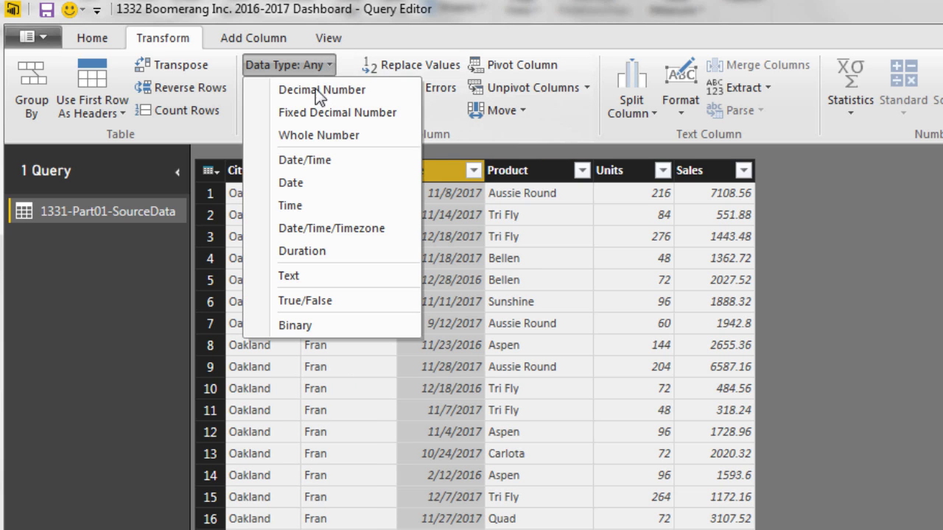
{"action": "left_click", "coordinate": [308, 190]}
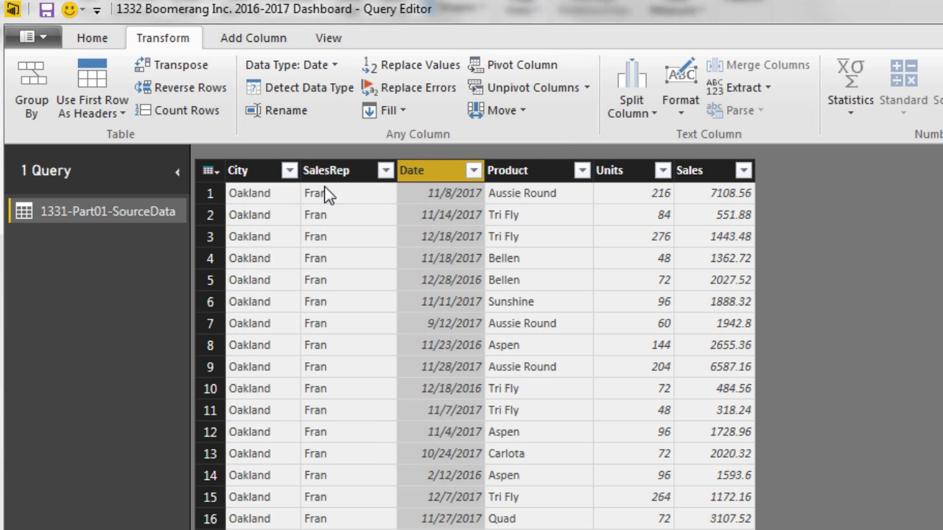
{"action": "left_click", "coordinate": [527, 173]}
{"action": "left_click", "coordinate": [309, 66]}
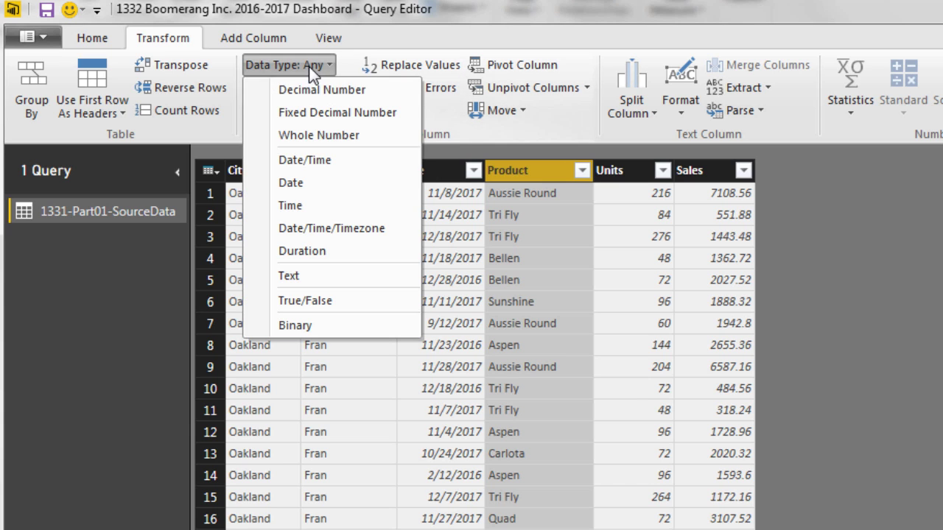
{"action": "left_click", "coordinate": [309, 277]}
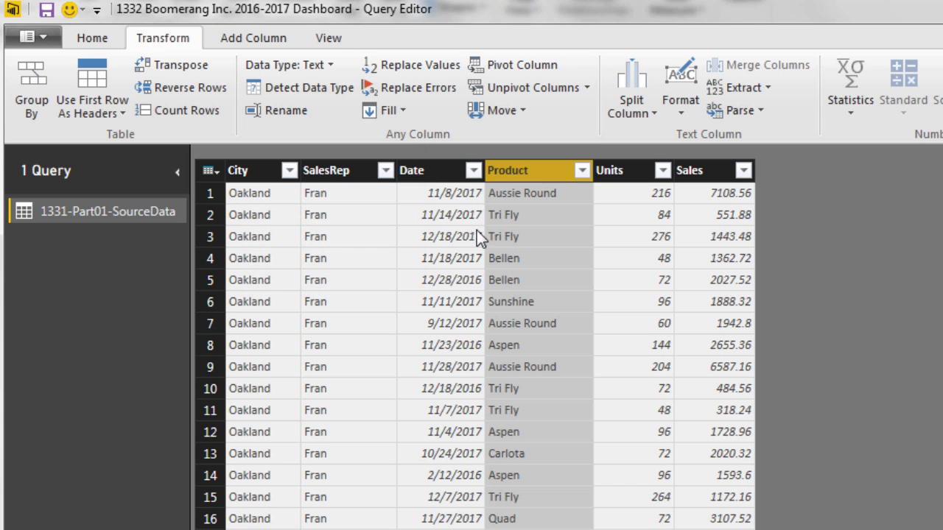
Set Units to Whole Number and Sales to Decimal Number.
{"action": "left_click", "coordinate": [630, 174]}
{"action": "left_click", "coordinate": [299, 66]}
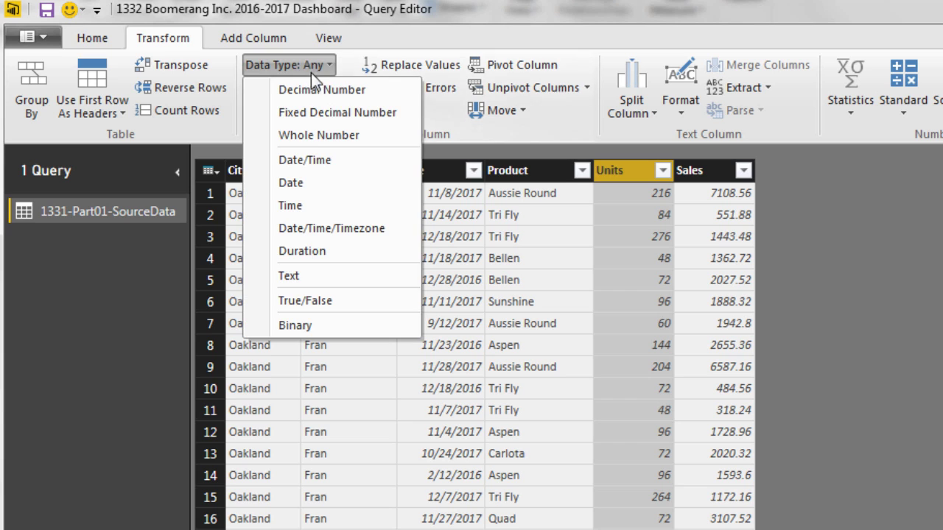
{"action": "left_click", "coordinate": [319, 135]}
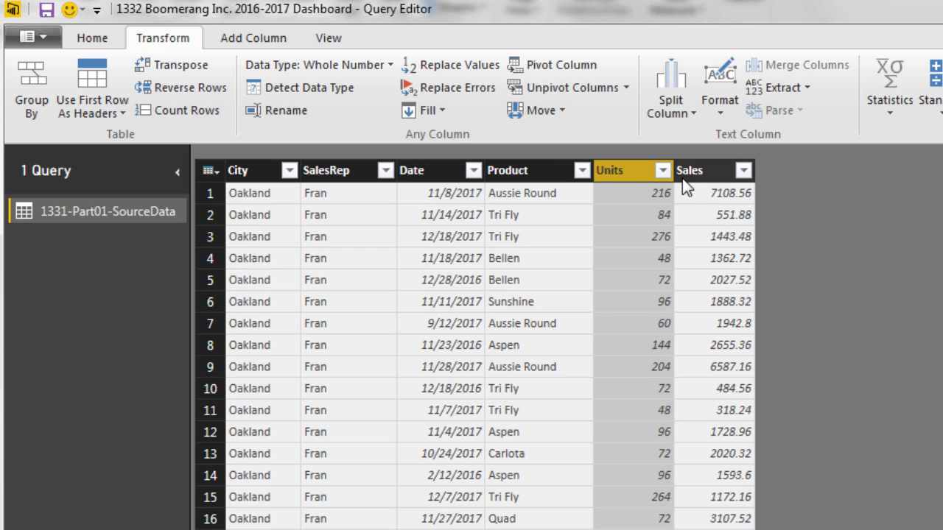
{"action": "left_click", "coordinate": [689, 171]}
{"action": "left_click", "coordinate": [293, 66]}
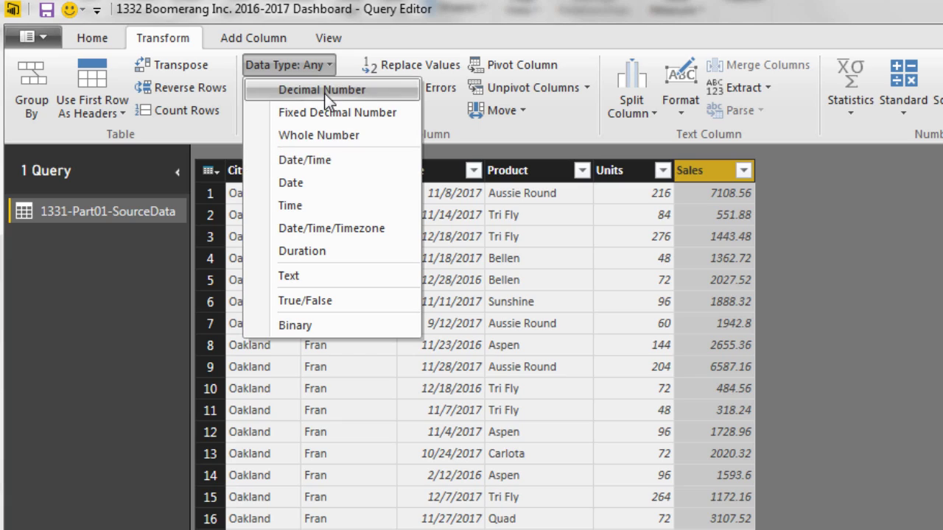
{"action": "left_click", "coordinate": [324, 93]}
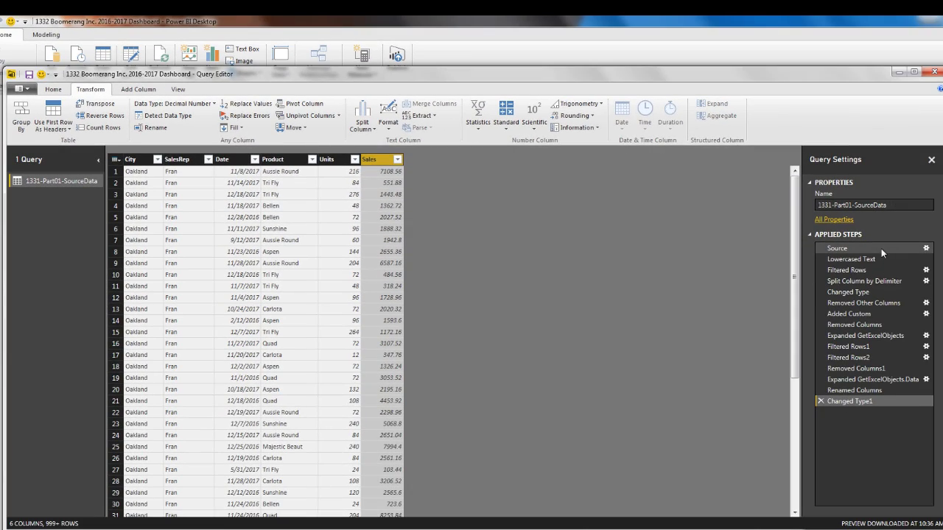
Rename the query to AllCityTables.
{"action": "left_click_drag", "start_coordinate": [897, 204], "coordinate": [810, 196]}
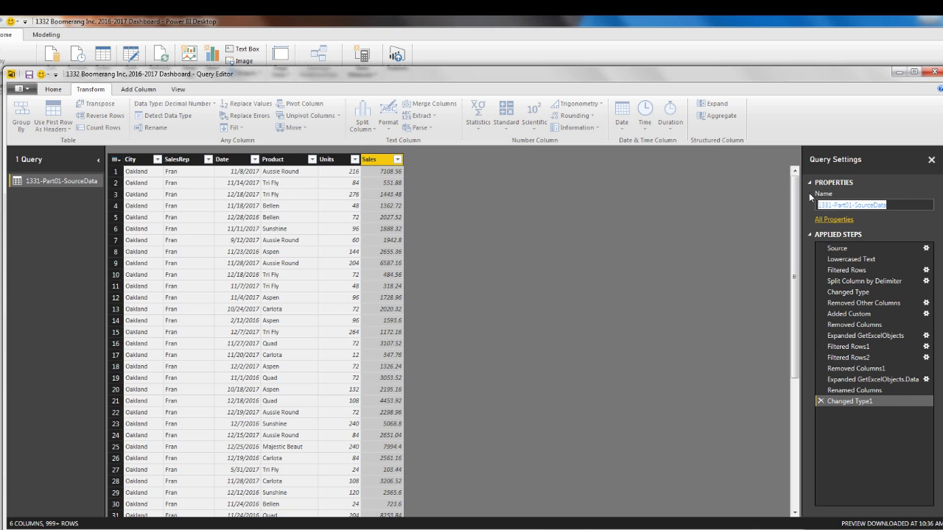
{"action": "type", "text": "AllCityTables"}
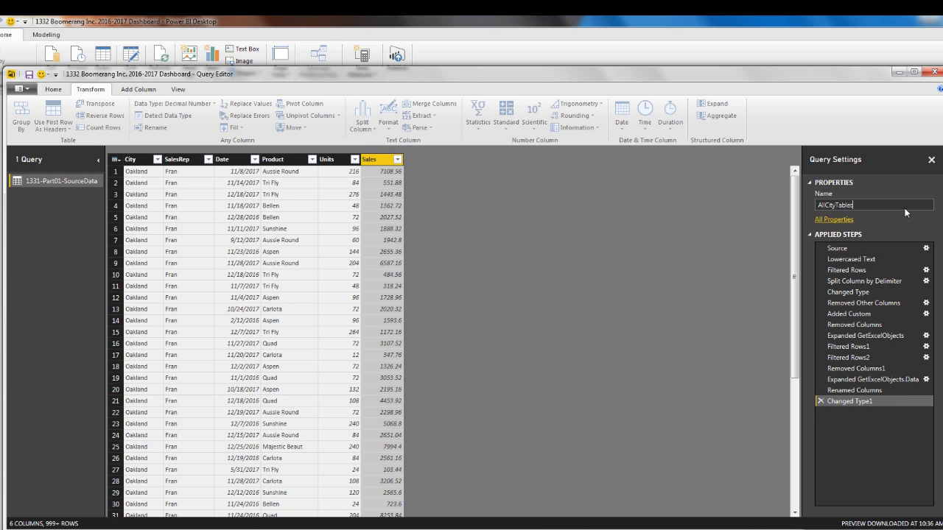
{"action": "key", "text": "Return"}
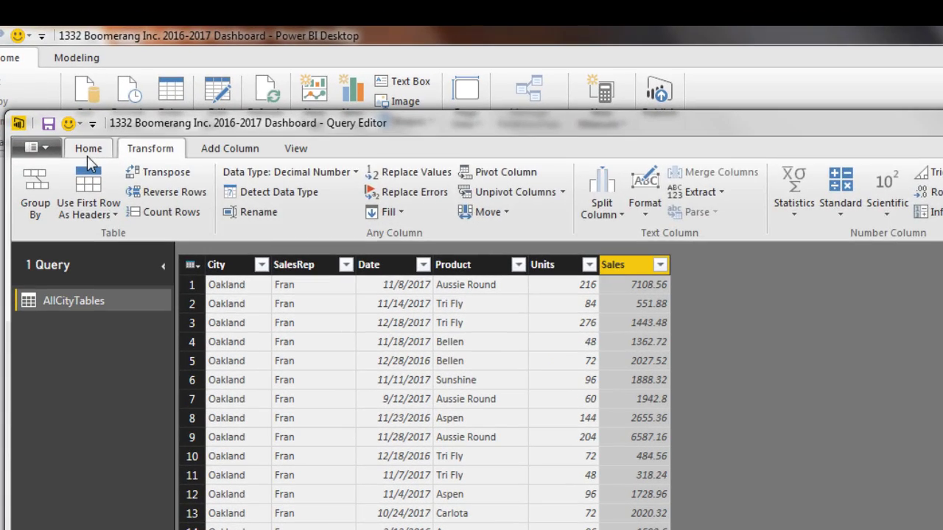
Close the query editor and apply the changes to the report.
{"action": "left_click", "coordinate": [53, 91]}
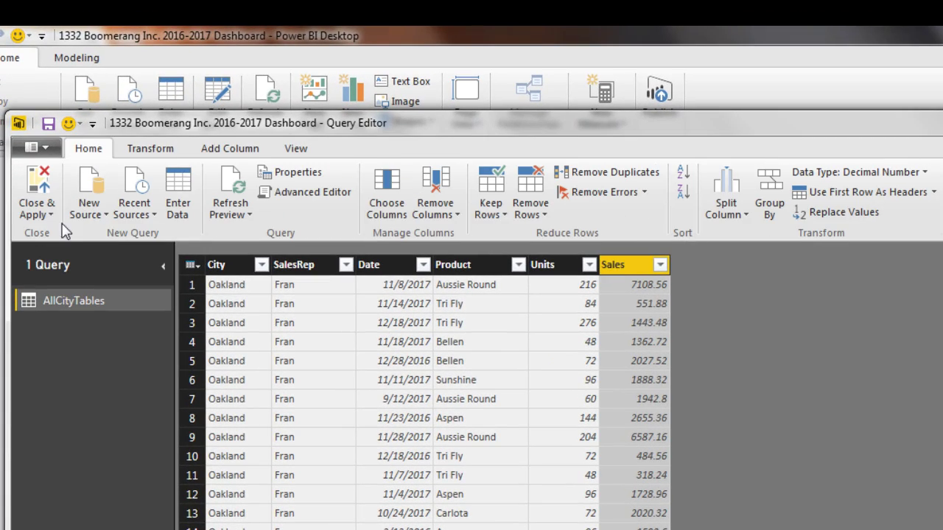
{"action": "left_click", "coordinate": [39, 212]}
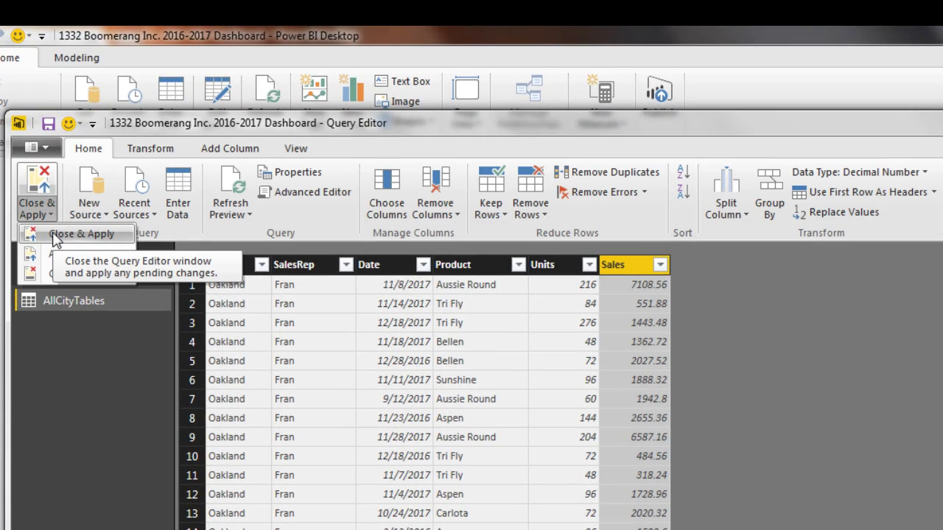
{"action": "left_click", "coordinate": [54, 239]}
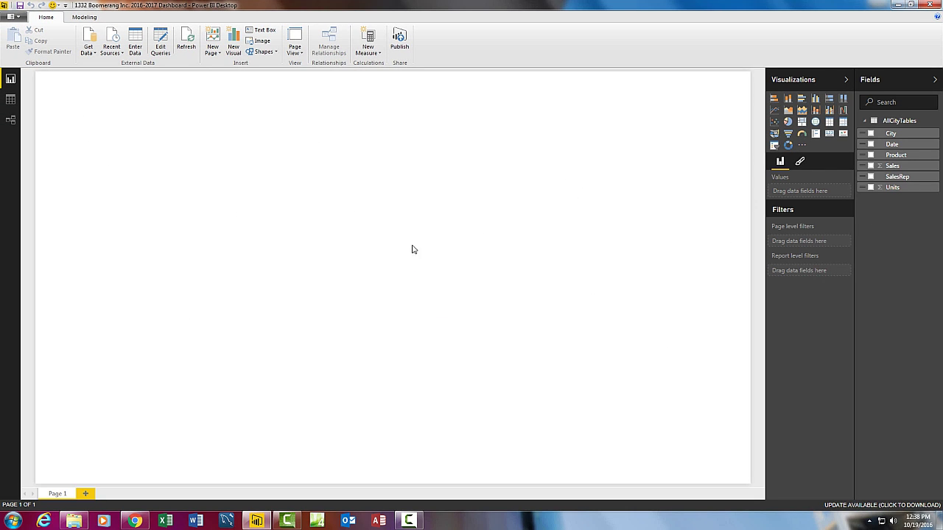
Check AllCityTables in Data view, enlarge and reposition its Relationships card, then return to Report view.
{"action": "left_click", "coordinate": [11, 100]}
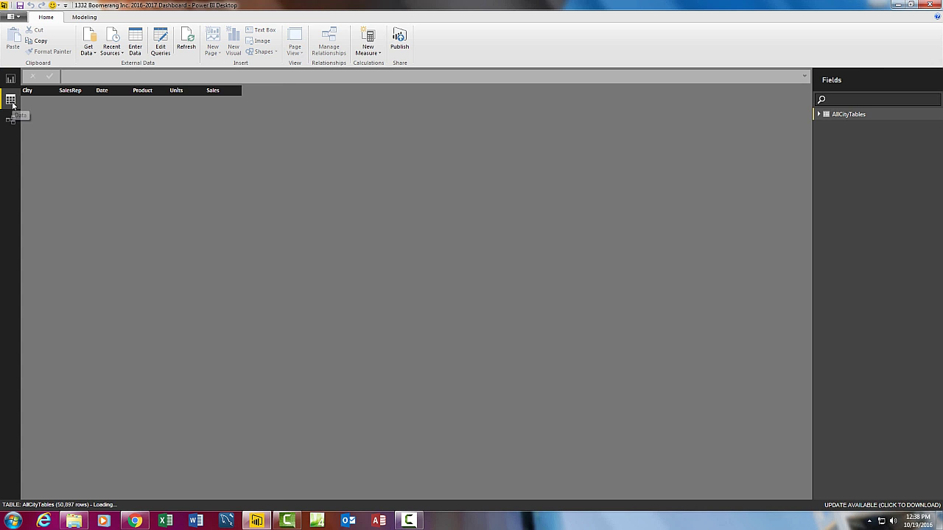
{"action": "left_click", "coordinate": [10, 120]}
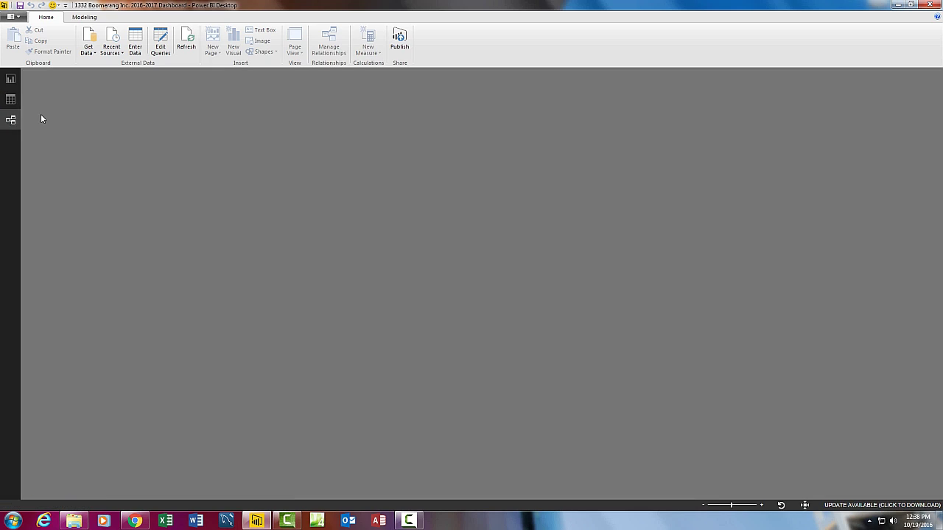
{"action": "left_click_drag", "start_coordinate": [129, 154], "coordinate": [188, 239]}
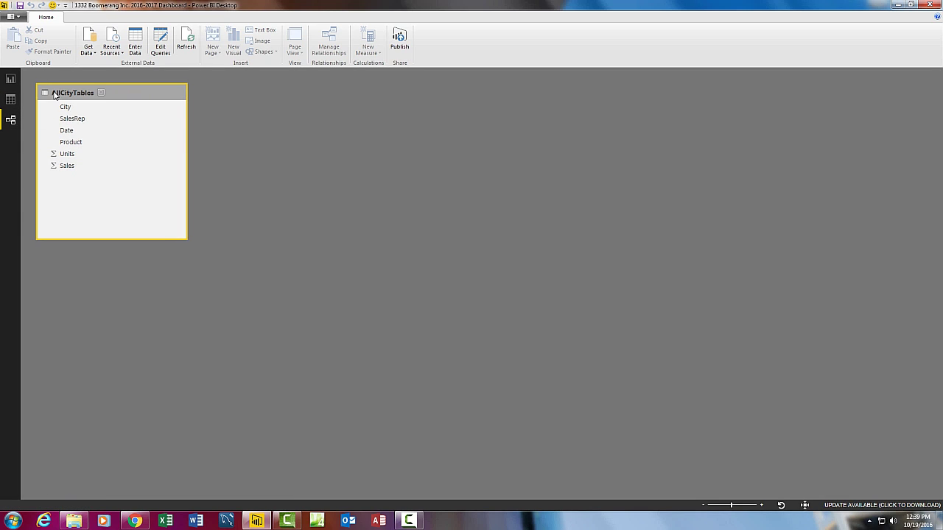
{"action": "left_click_drag", "start_coordinate": [54, 94], "coordinate": [200, 132]}
{"action": "left_click", "coordinate": [10, 81]}
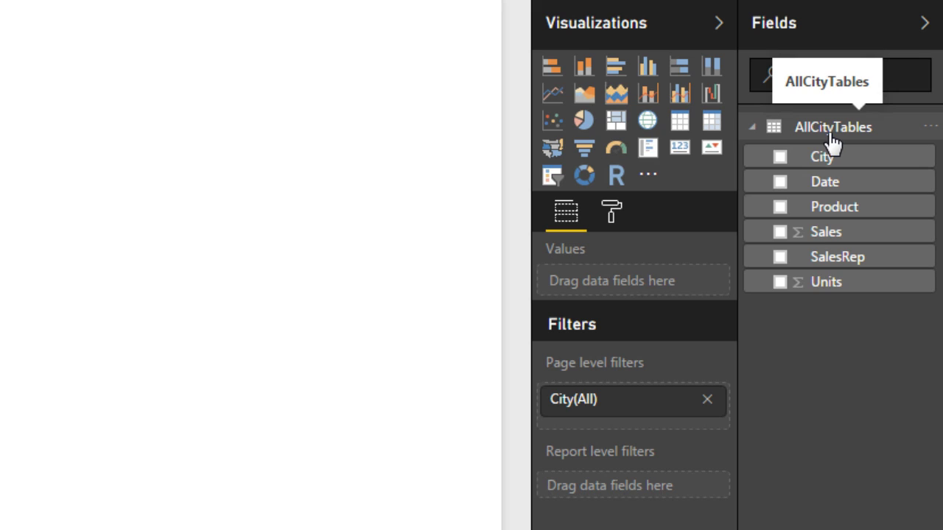
{"action": "right_click", "coordinate": [831, 138]}
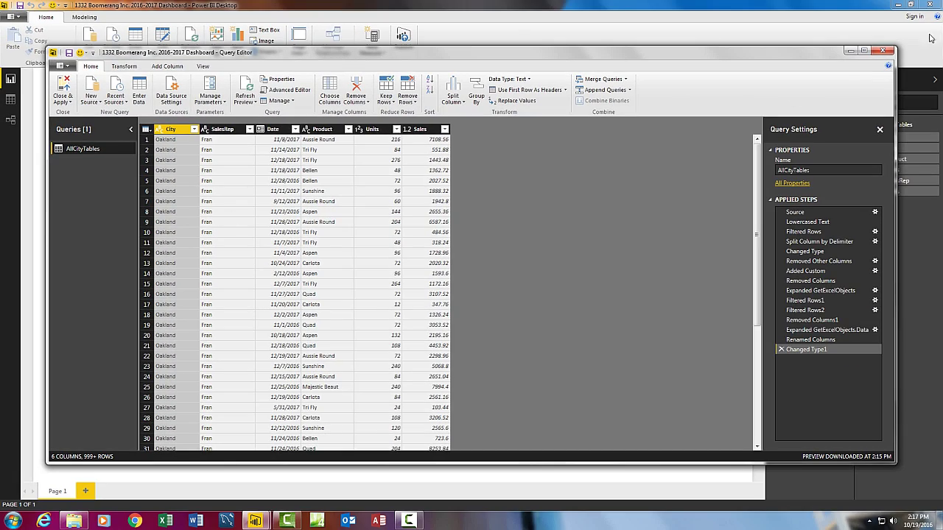
{"action": "left_click", "coordinate": [889, 50]}
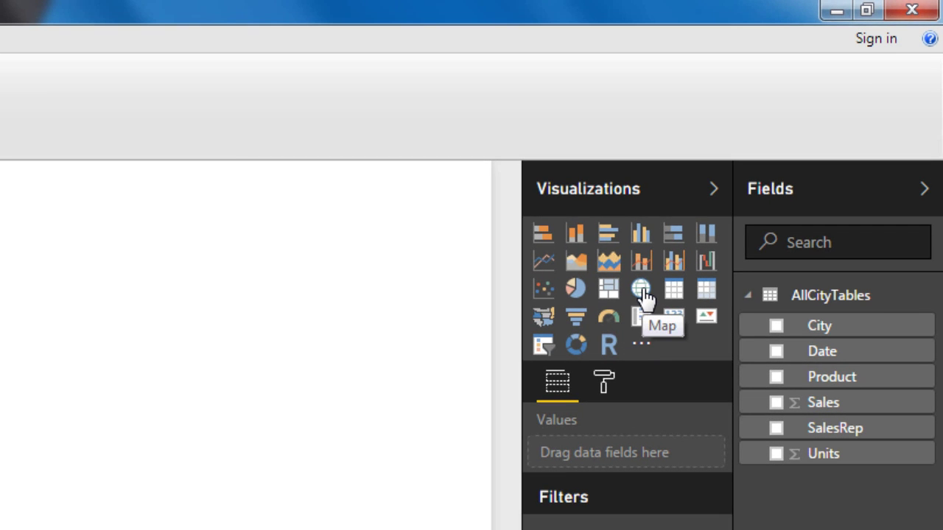
Add a map plotting City with bubbles sized by Sales, stretched taller down the page.
{"action": "left_click", "coordinate": [643, 292]}
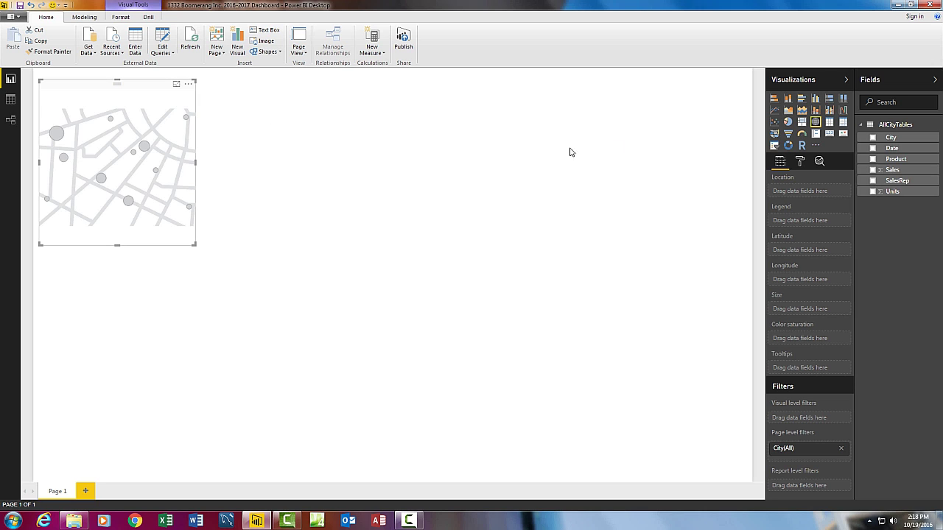
{"action": "left_click", "coordinate": [873, 138]}
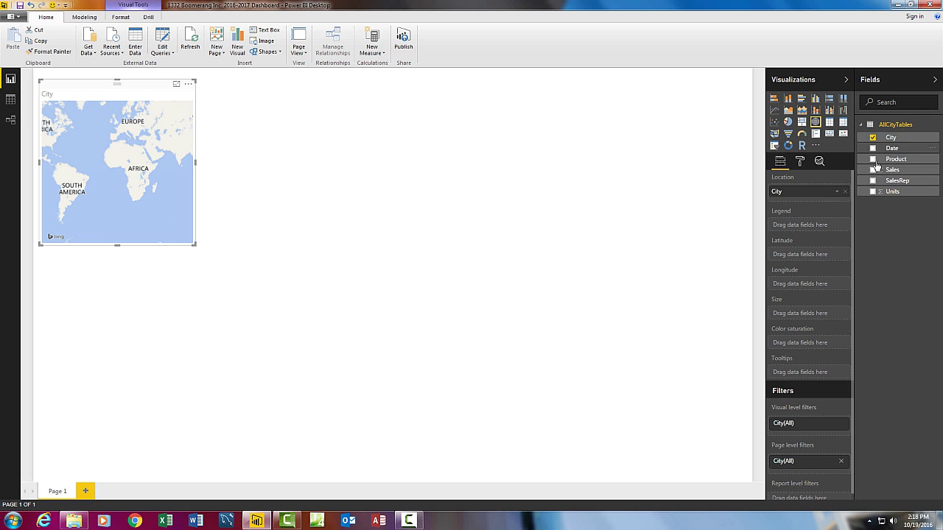
{"action": "left_click", "coordinate": [873, 170]}
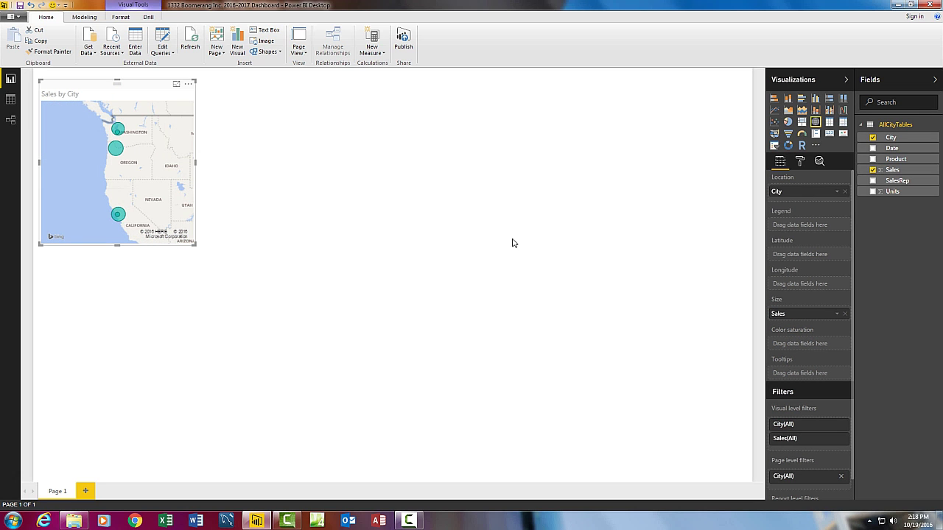
{"action": "left_click_drag", "start_coordinate": [118, 246], "coordinate": [133, 467]}
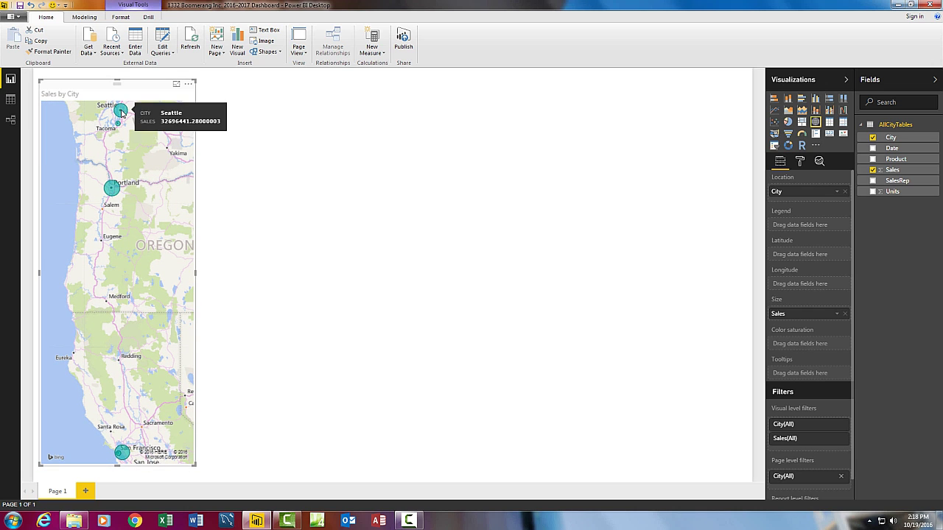
Check the sales totals for Seattle, Portland, Oakland and San Francisco on the map bubbles.
{"action": "left_click", "coordinate": [122, 112]}
{"action": "left_click", "coordinate": [120, 112]}
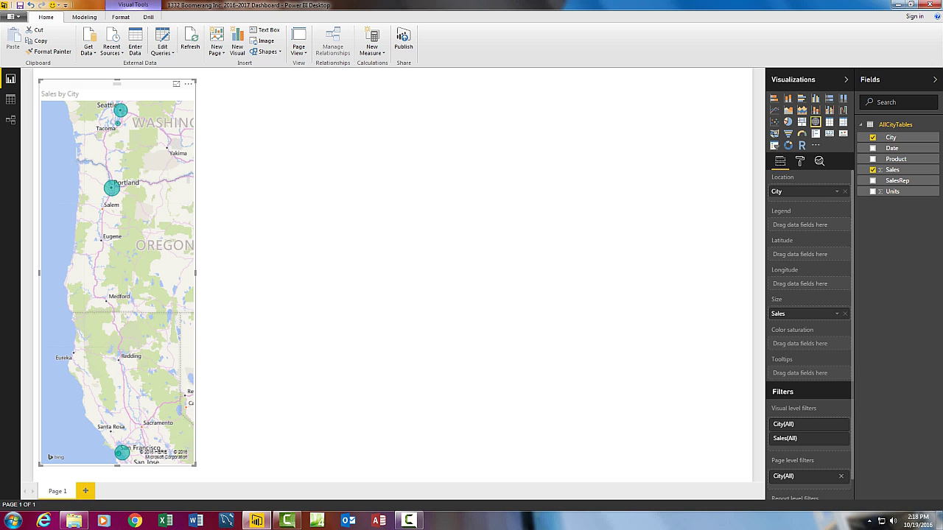
{"action": "left_click", "coordinate": [112, 194]}
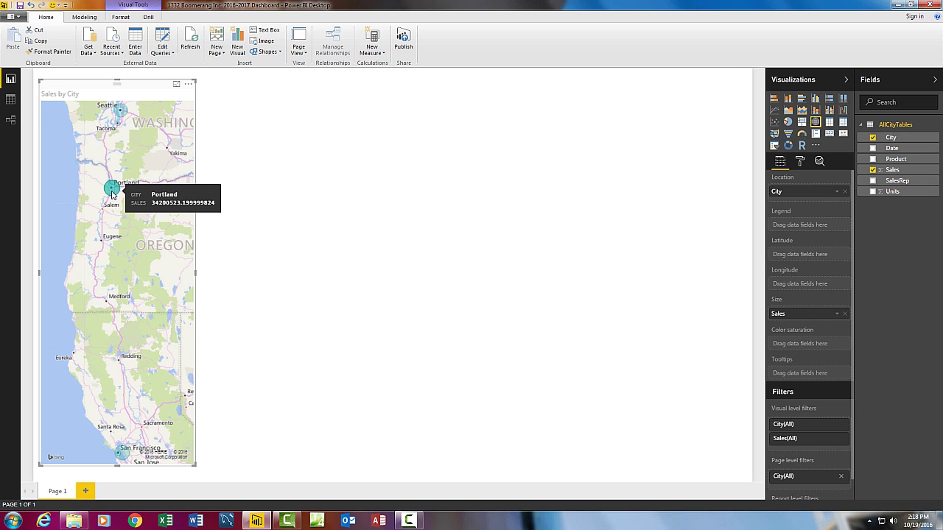
{"action": "left_click", "coordinate": [122, 453]}
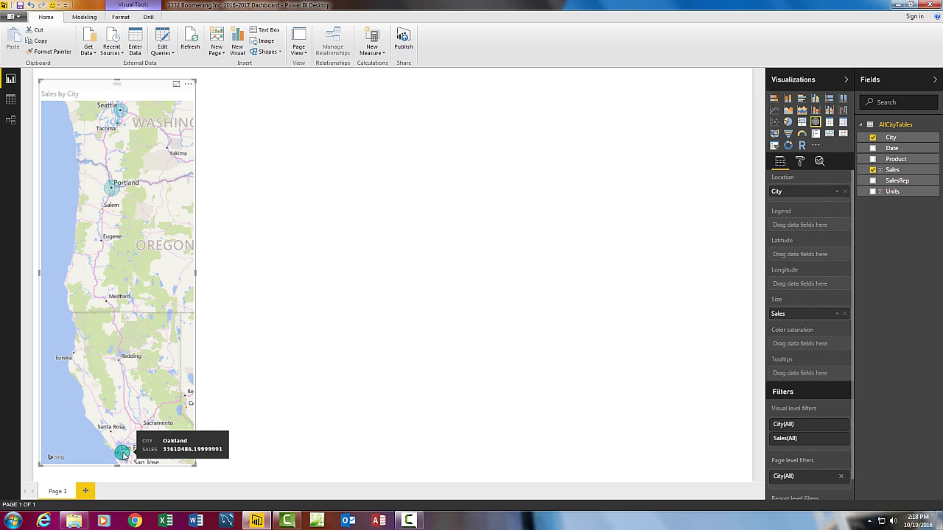
{"action": "left_click", "coordinate": [120, 457]}
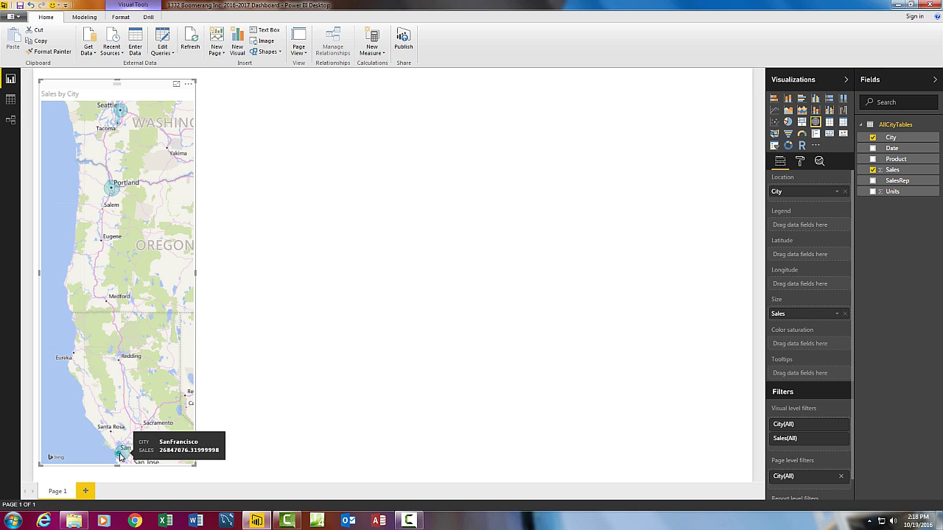
{"action": "left_click", "coordinate": [126, 458]}
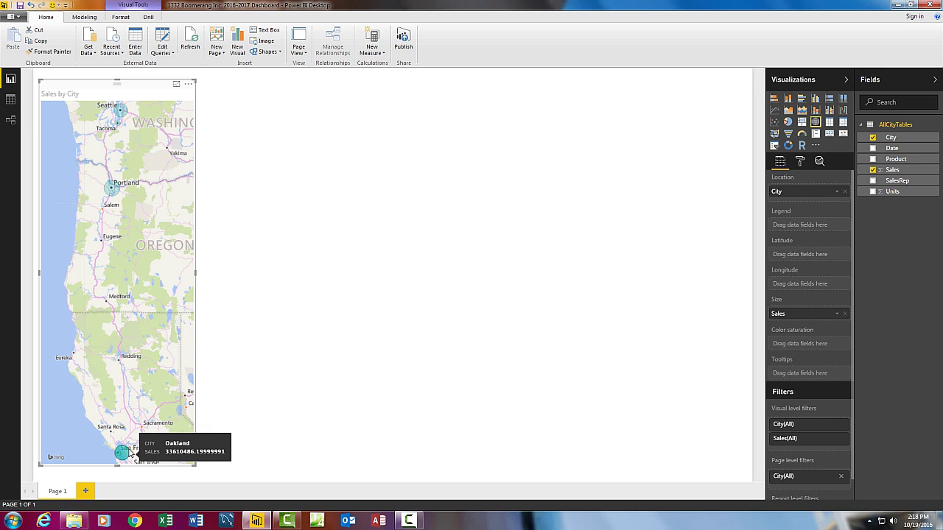
Place a wide stacked bar chart low on the page with City axis, Sales values, SalesRep legend.
{"action": "left_click", "coordinate": [259, 118]}
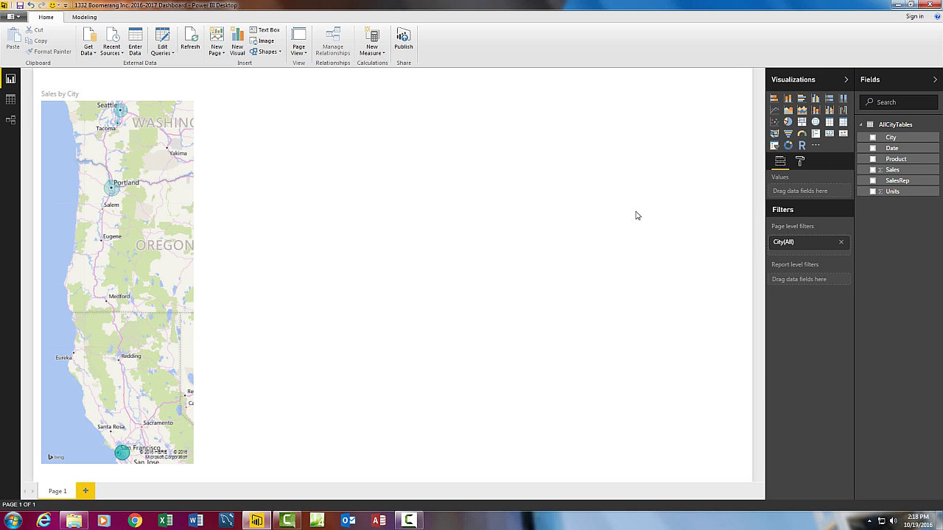
{"action": "left_click", "coordinate": [775, 99]}
{"action": "left_click_drag", "start_coordinate": [300, 86], "coordinate": [312, 296]}
{"action": "left_click_drag", "start_coordinate": [371, 370], "coordinate": [734, 381]}
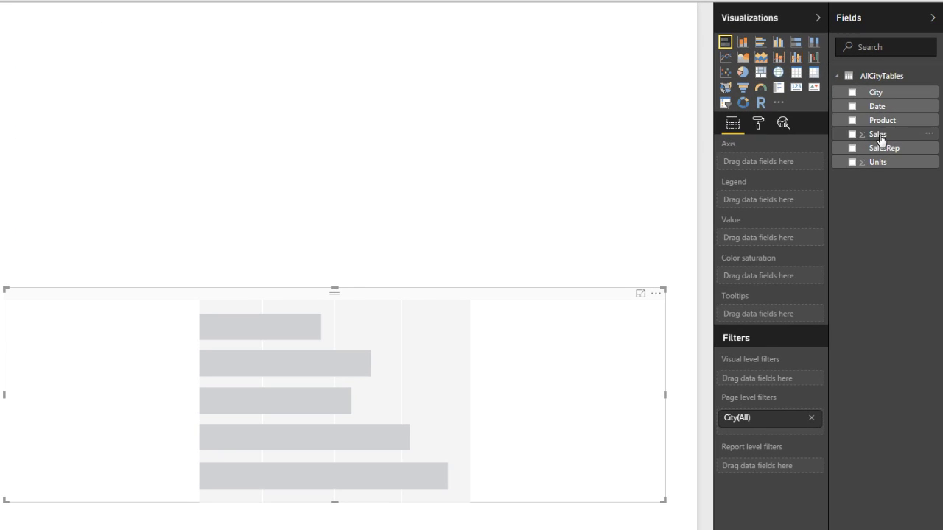
{"action": "left_click_drag", "start_coordinate": [877, 94], "coordinate": [787, 165]}
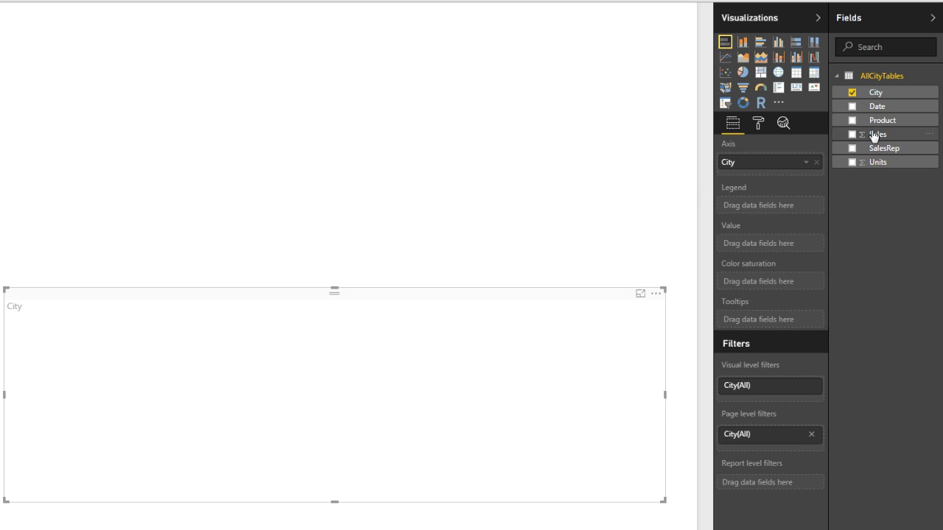
{"action": "mouse_move", "coordinate": [878, 137]}
{"action": "left_mouse_down"}
{"action": "mouse_move", "coordinate": [833, 160]}
{"action": "mouse_move", "coordinate": [775, 243]}
{"action": "left_mouse_up"}
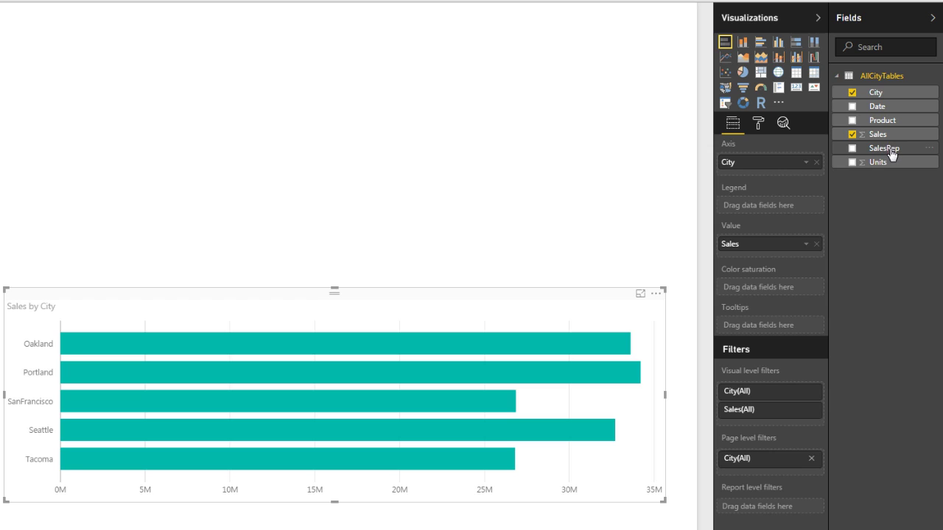
{"action": "left_click_drag", "start_coordinate": [890, 151], "coordinate": [788, 206]}
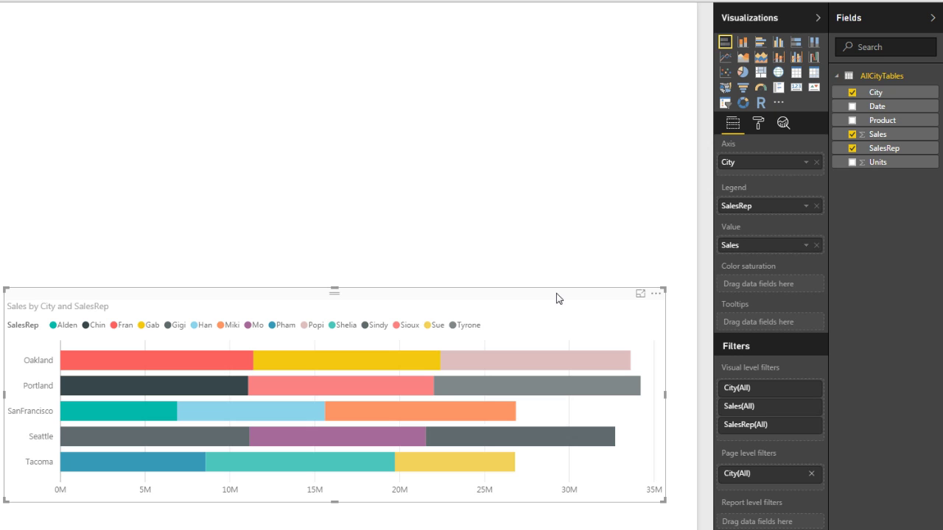
Add a wide stacked bar chart of Sales by Product above the city chart.
{"action": "left_click", "coordinate": [32, 70]}
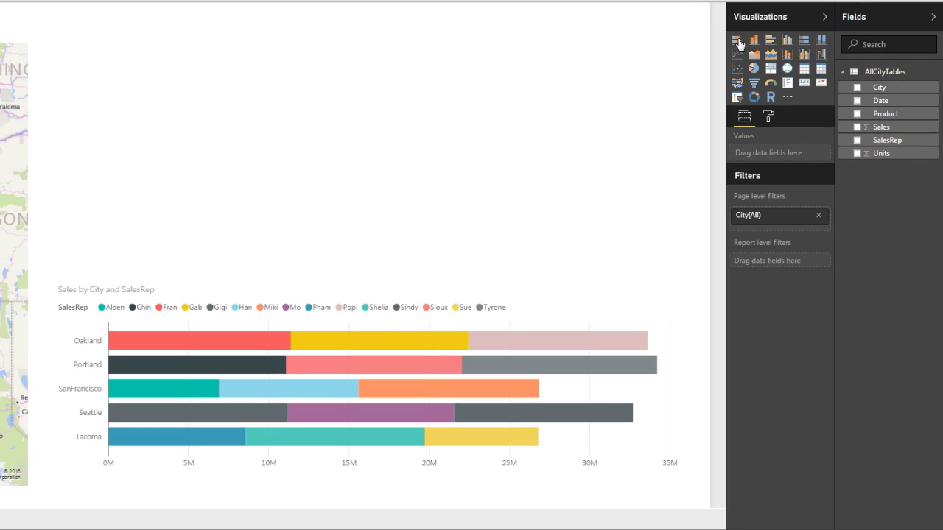
{"action": "left_click", "coordinate": [737, 40]}
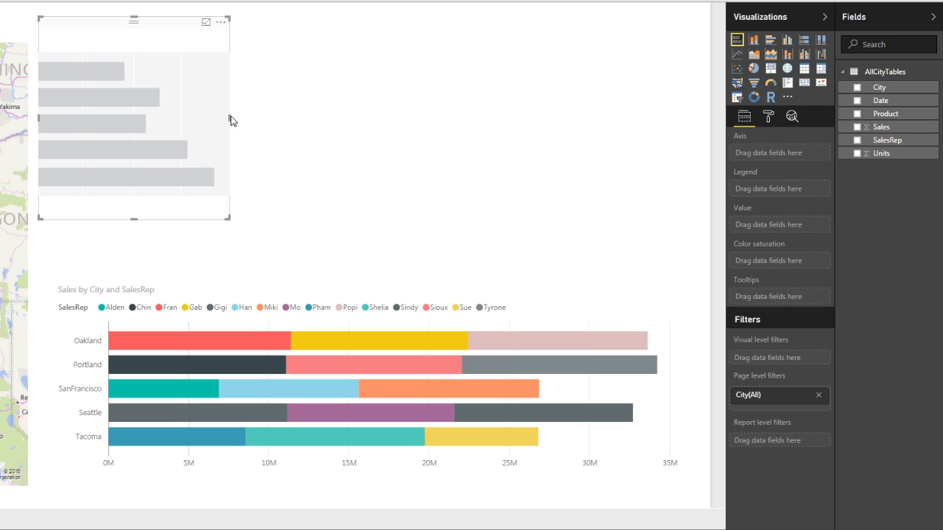
{"action": "left_click_drag", "start_coordinate": [227, 118], "coordinate": [666, 152]}
{"action": "left_click_drag", "start_coordinate": [555, 27], "coordinate": [565, 38]}
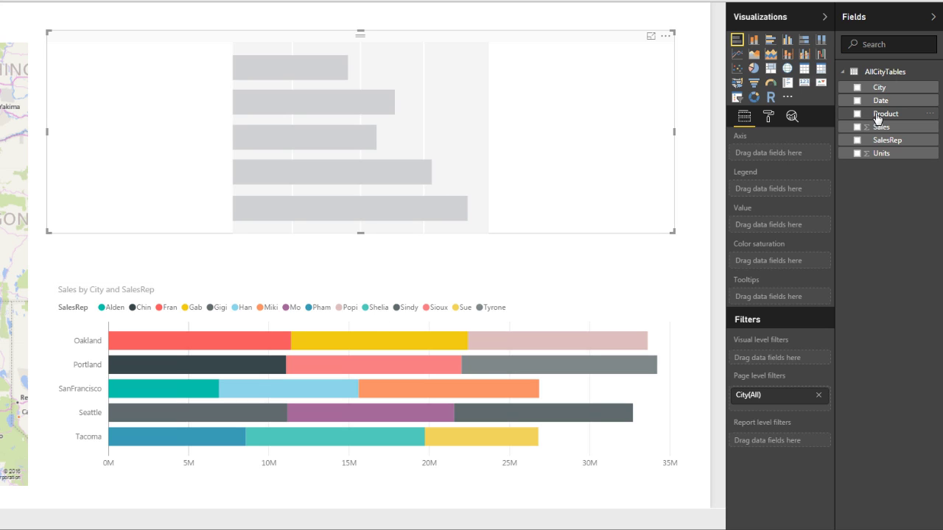
{"action": "left_click_drag", "start_coordinate": [878, 119], "coordinate": [784, 152]}
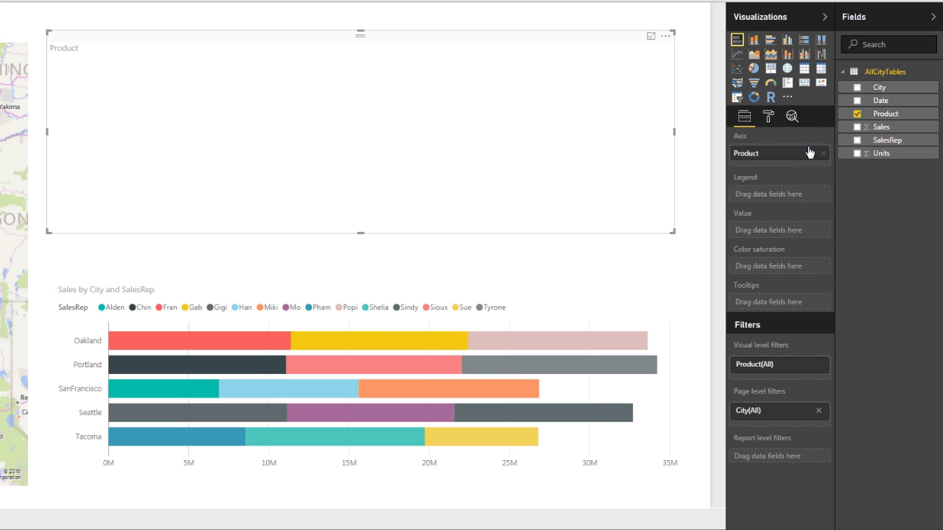
{"action": "left_click_drag", "start_coordinate": [882, 128], "coordinate": [775, 234]}
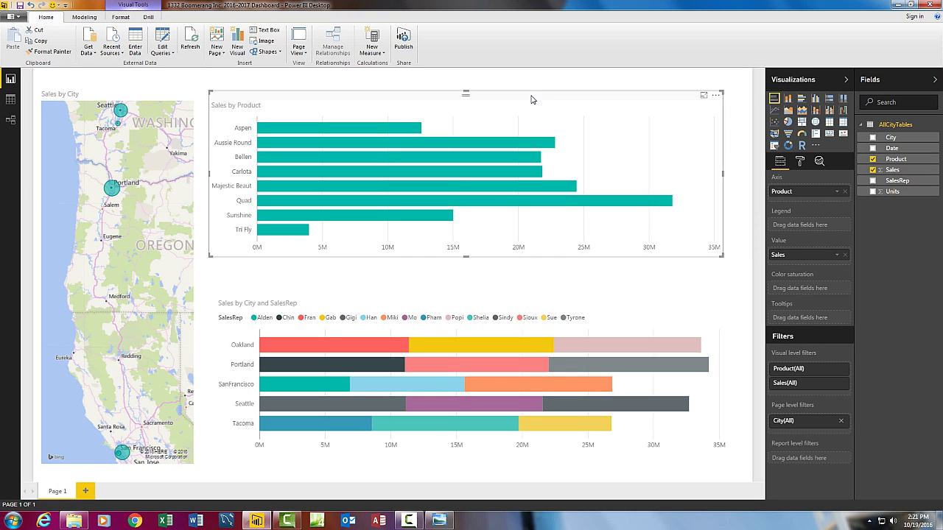
{"action": "left_click_drag", "start_coordinate": [533, 99], "coordinate": [538, 126]}
Lower the top edge of the Sales by City map slightly.
{"action": "left_click", "coordinate": [122, 85]}
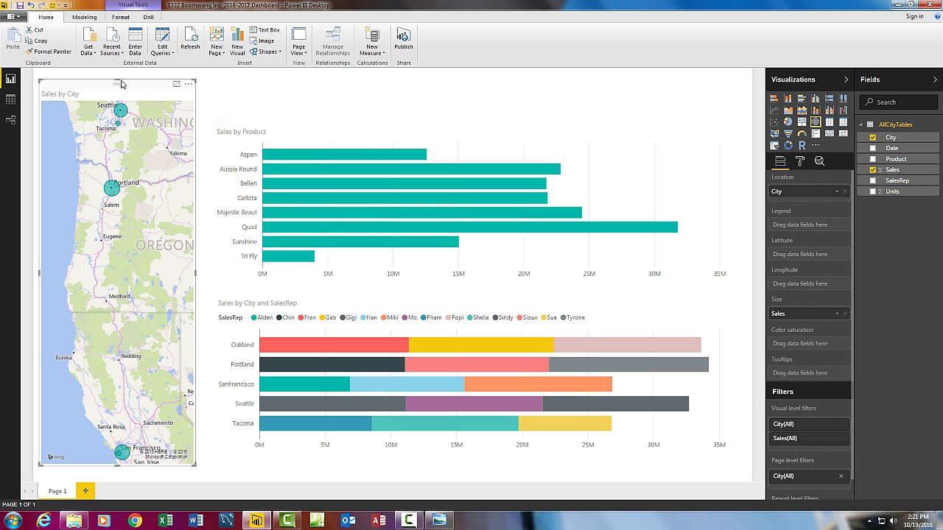
{"action": "left_click_drag", "start_coordinate": [119, 79], "coordinate": [119, 112]}
{"action": "left_click", "coordinate": [146, 104]}
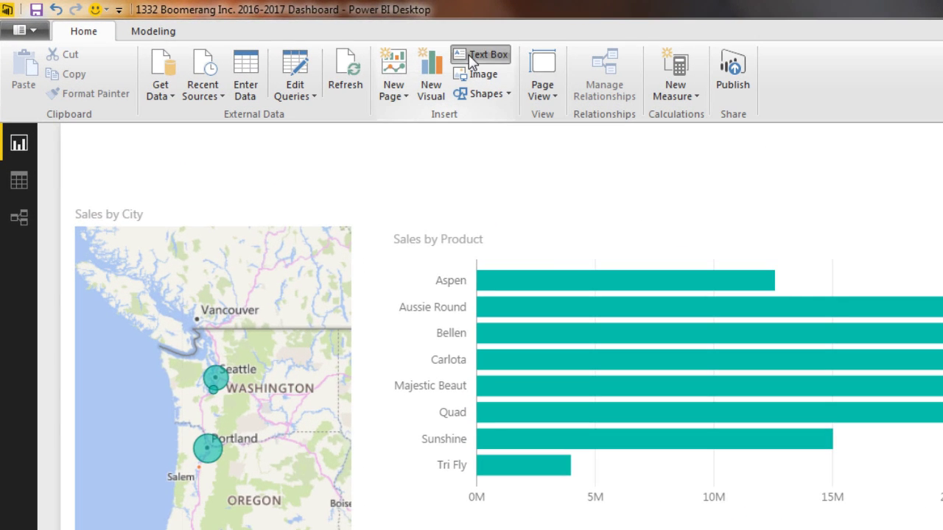
Add a text box reading 'Boomerang Inc. 2016-2017 Sales' at font size 32.
{"action": "left_click", "coordinate": [264, 29]}
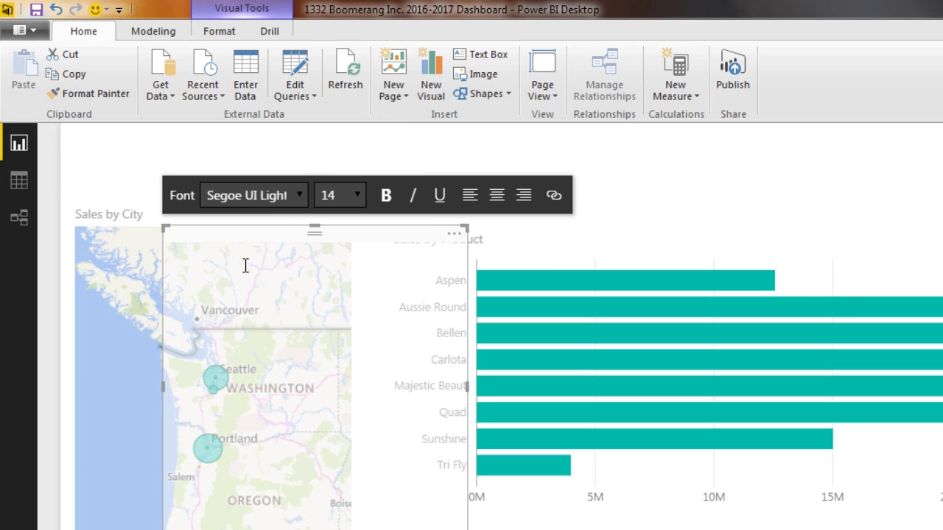
{"action": "type", "text": "Boomerang Inc. 2016-2017 Sales"}
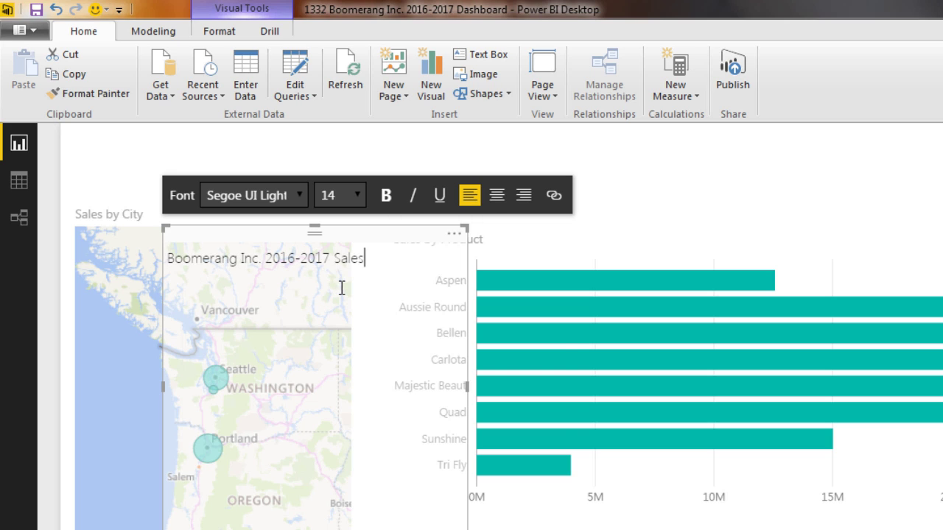
{"action": "key", "text": "ctrl+a"}
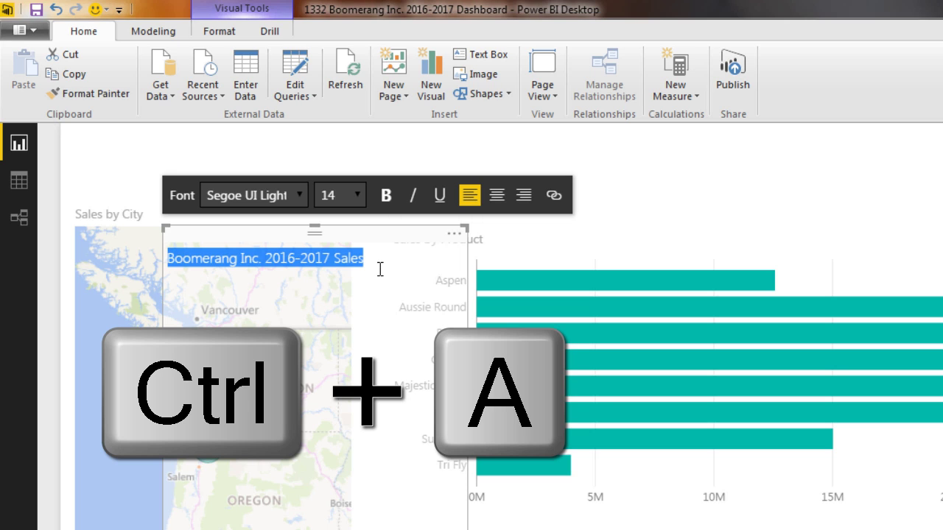
{"action": "left_click", "coordinate": [357, 195]}
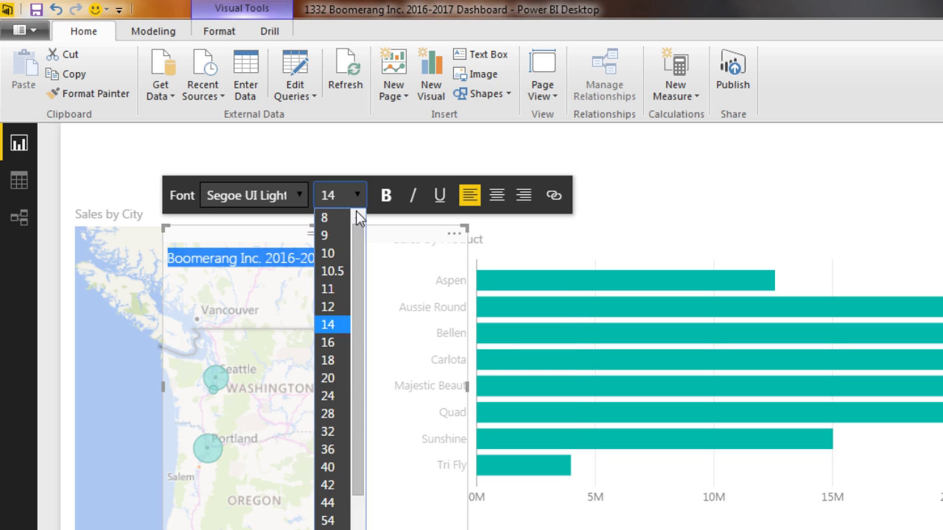
{"action": "left_click", "coordinate": [333, 432]}
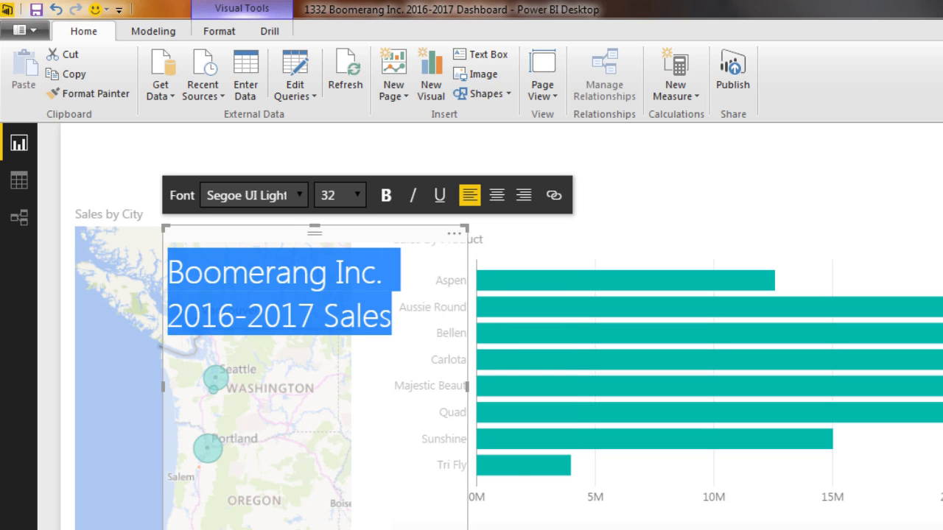
Widen the title box to one line, place it above the charts, and centre it on the page.
{"action": "left_click_drag", "start_coordinate": [467, 527], "coordinate": [728, 304]}
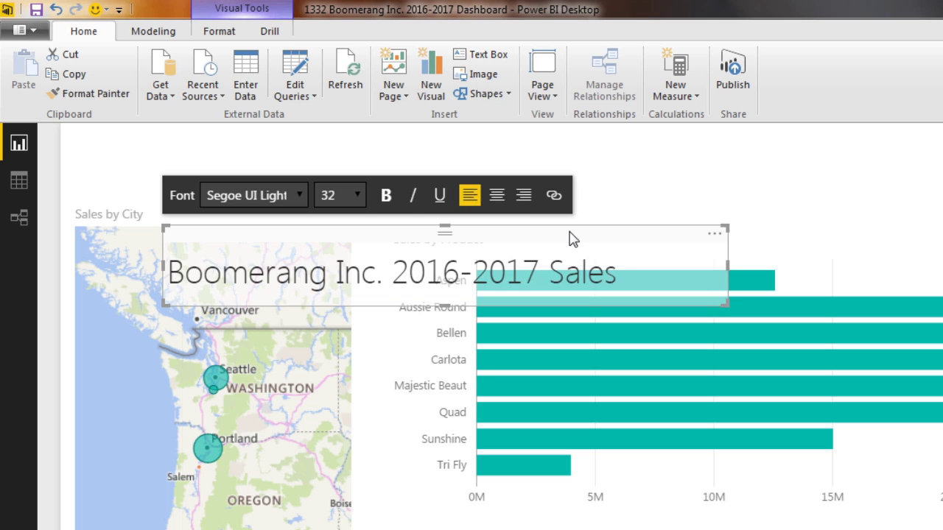
{"action": "left_click_drag", "start_coordinate": [573, 237], "coordinate": [812, 155]}
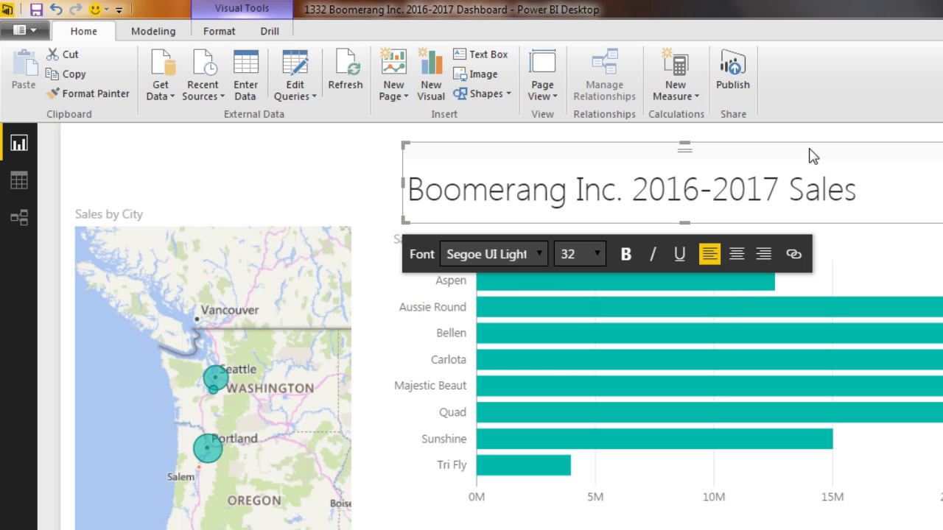
{"action": "left_click", "coordinate": [207, 33]}
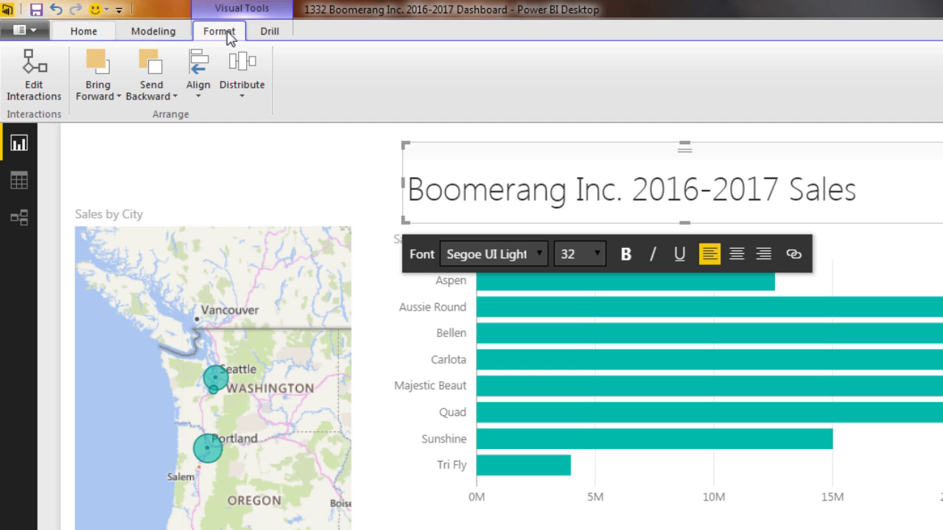
{"action": "left_click", "coordinate": [199, 94]}
{"action": "left_click", "coordinate": [210, 134]}
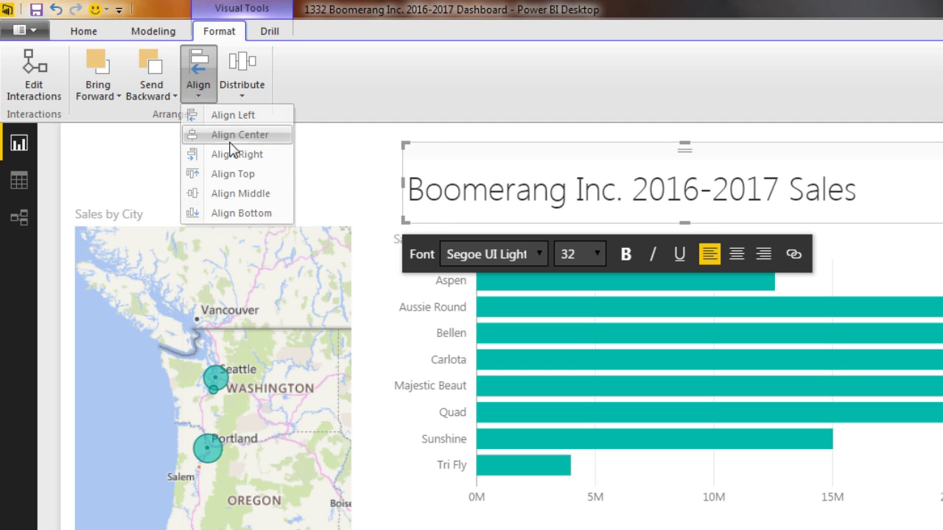
{"action": "left_click", "coordinate": [237, 162]}
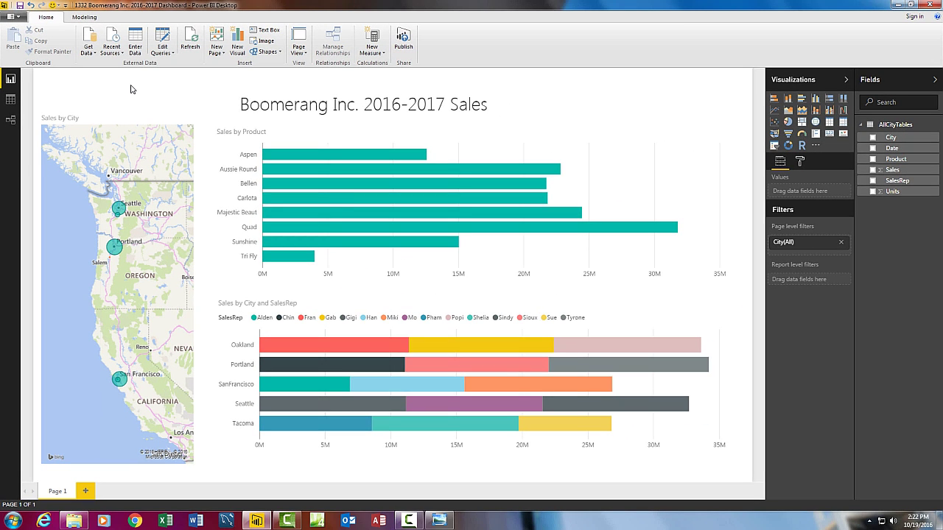
{"action": "left_click", "coordinate": [280, 158]}
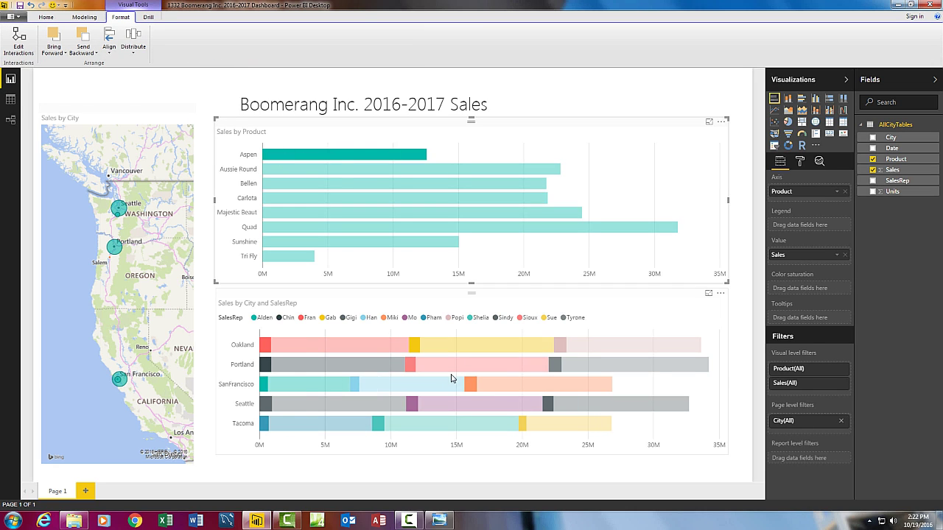
{"action": "mouse_move", "coordinate": [452, 374]}
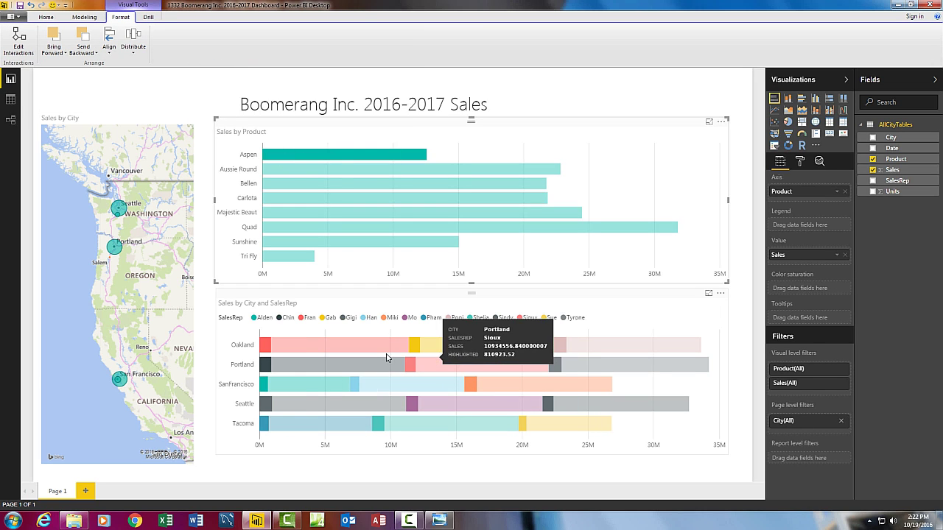
{"action": "left_click", "coordinate": [367, 160]}
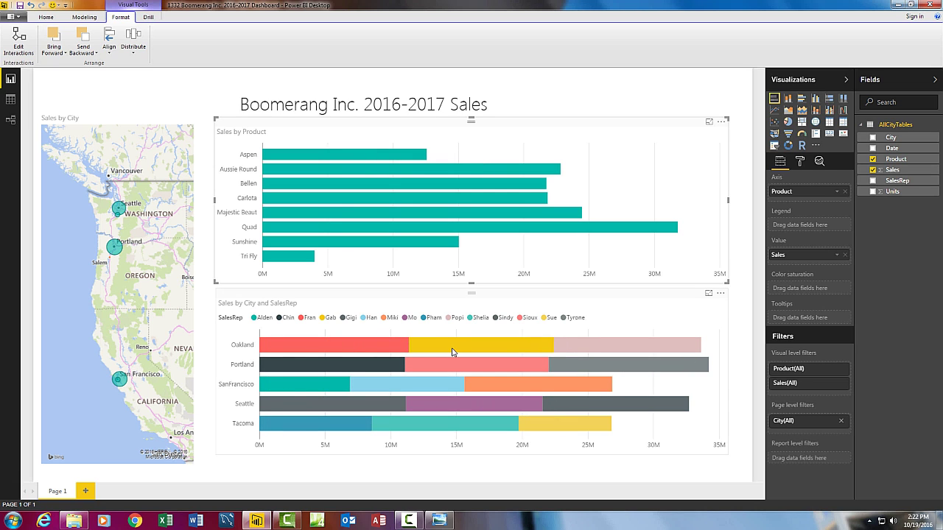
{"action": "left_click", "coordinate": [276, 354]}
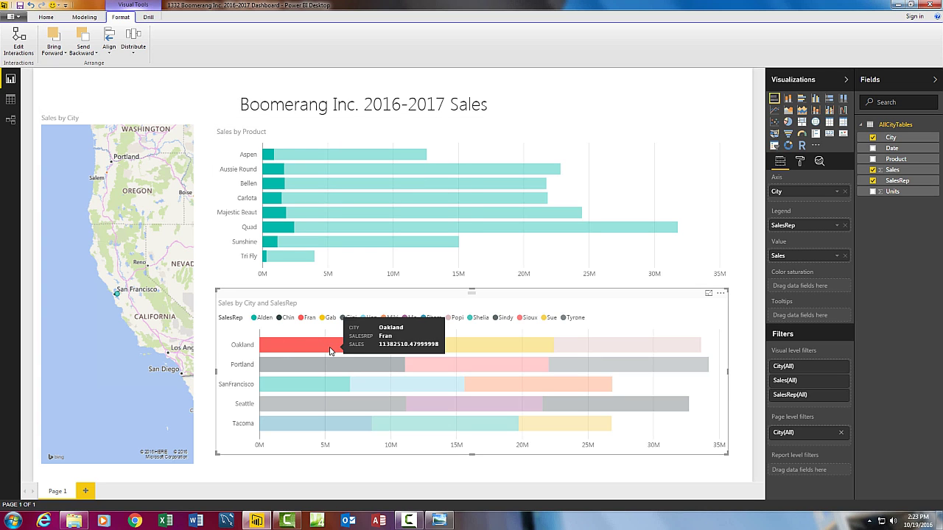
{"action": "left_click", "coordinate": [330, 349]}
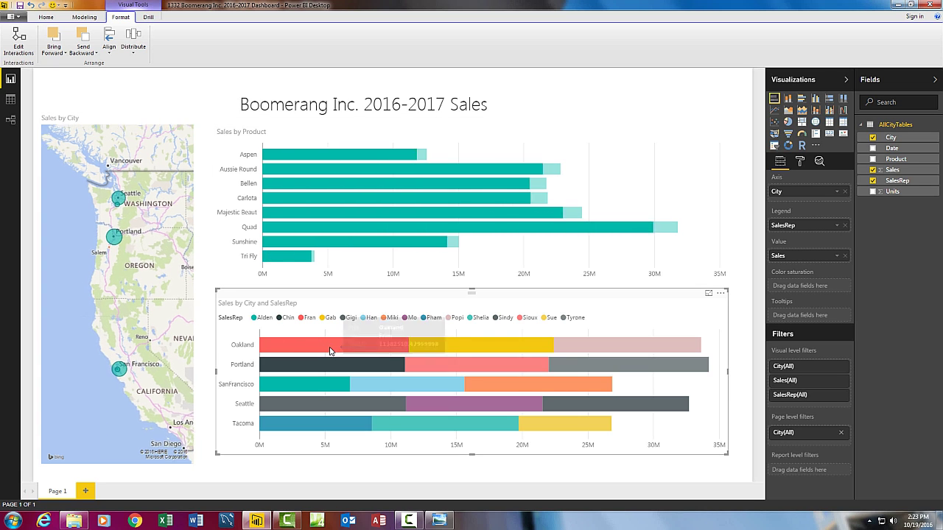
{"action": "left_click", "coordinate": [116, 250]}
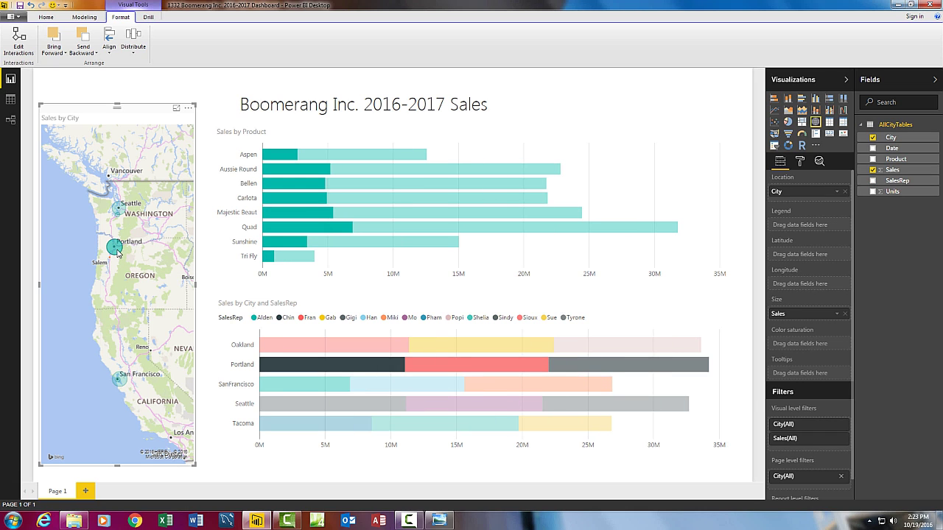
{"action": "left_click", "coordinate": [118, 209]}
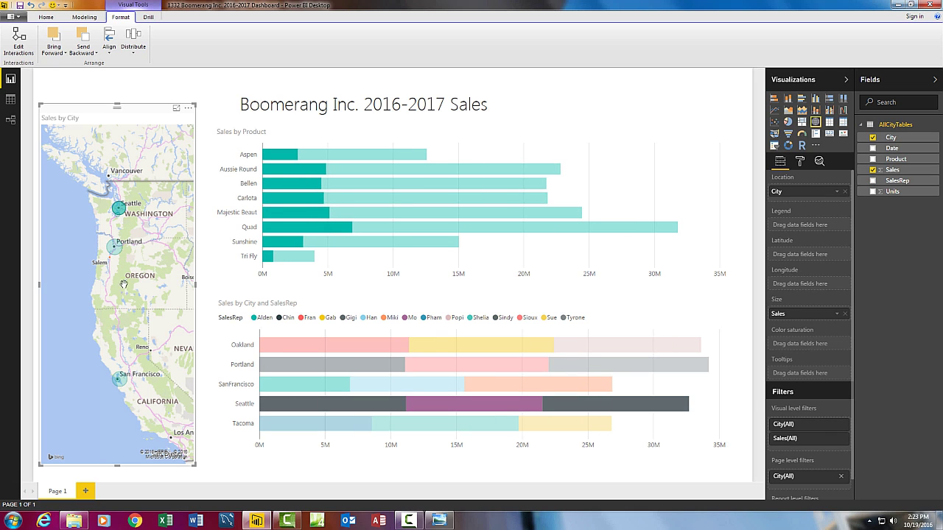
{"action": "left_click", "coordinate": [121, 380]}
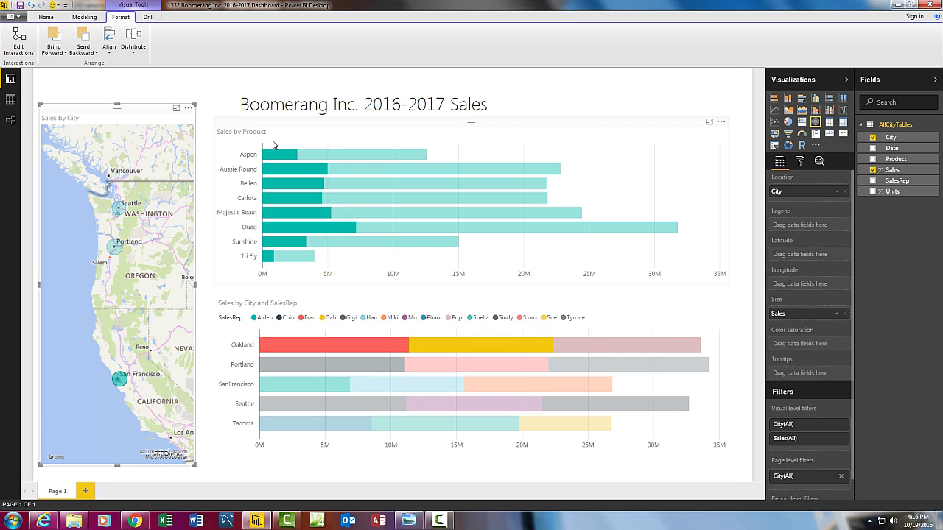
{"action": "left_click", "coordinate": [121, 383]}
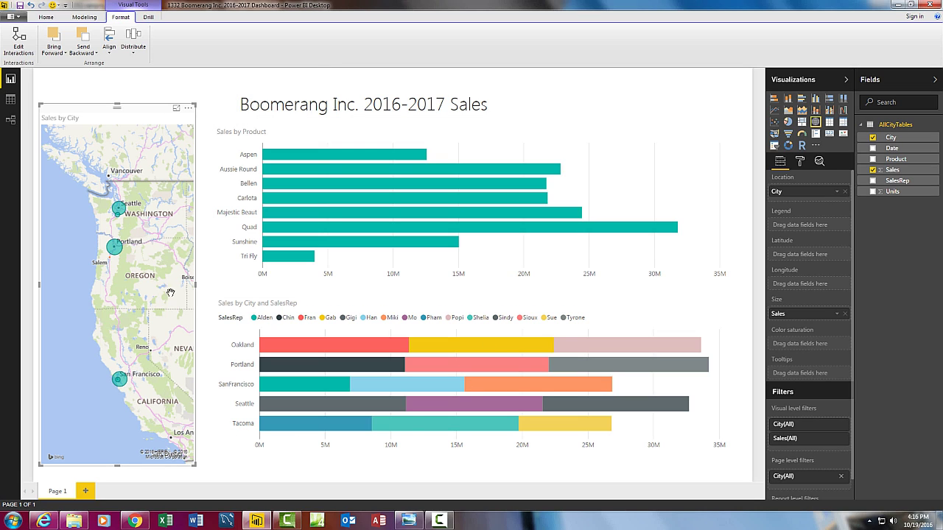
{"action": "mouse_move", "coordinate": [334, 406]}
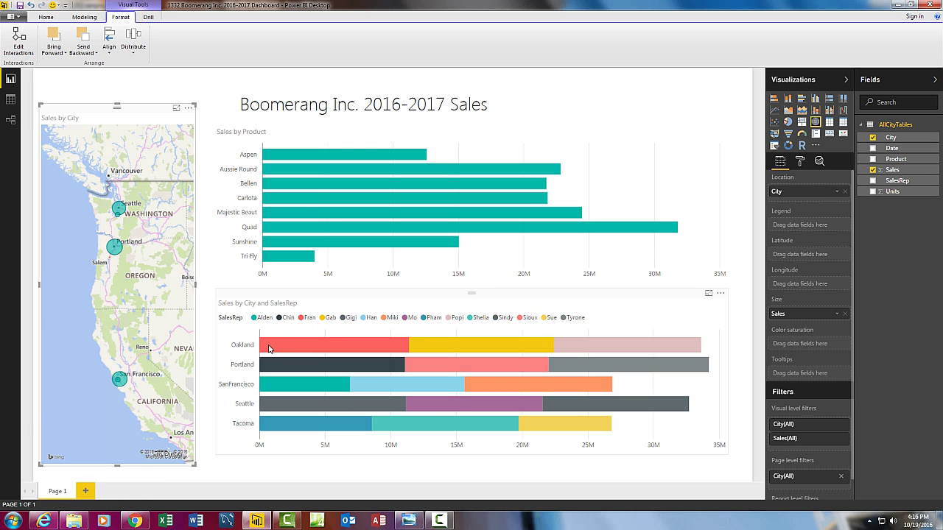
Copy San Jose.xlsx from the Desktop and paste it into the 1331-Part01-SourceData folder.
{"action": "left_click", "coordinate": [76, 523]}
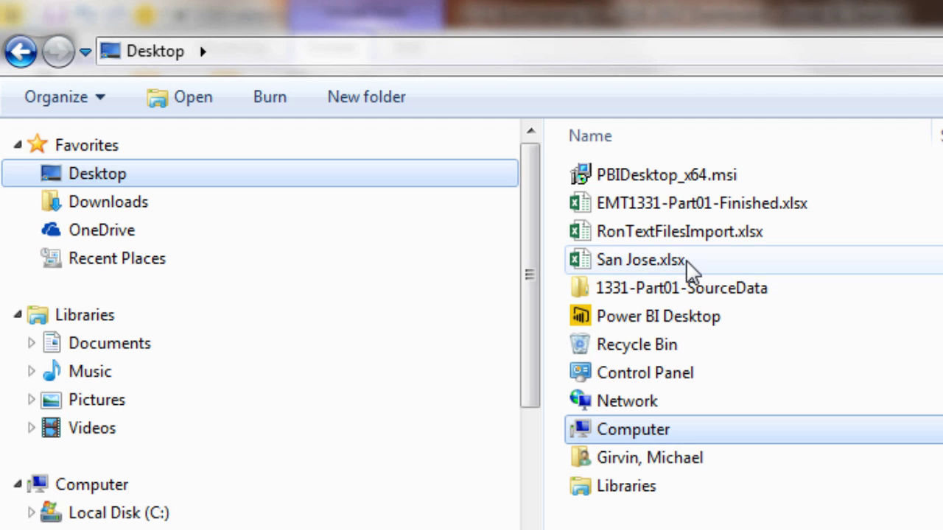
{"action": "left_click", "coordinate": [688, 264]}
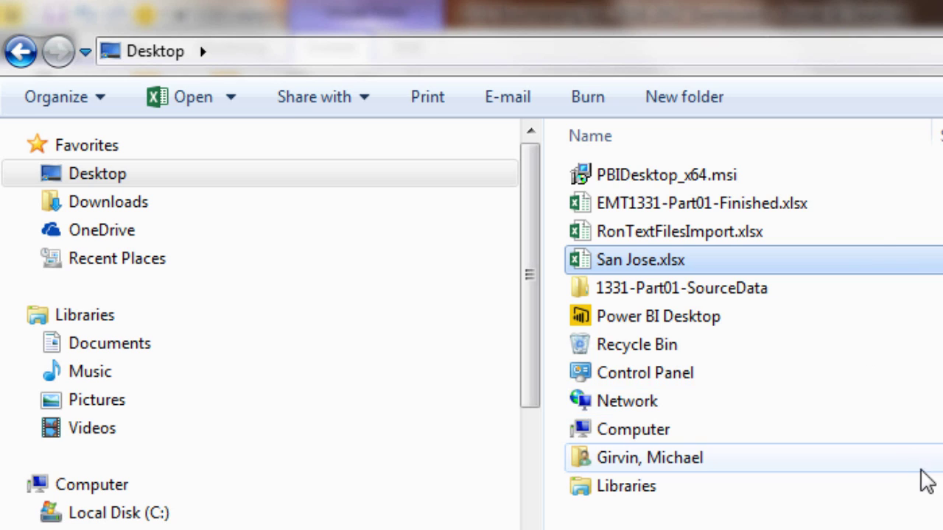
{"action": "key", "text": "ctrl+c"}
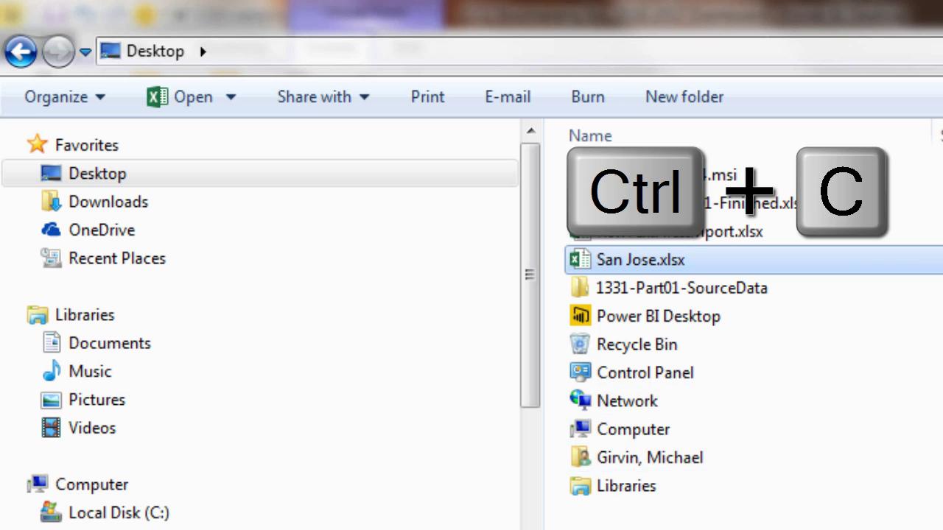
{"action": "double_click", "coordinate": [650, 290]}
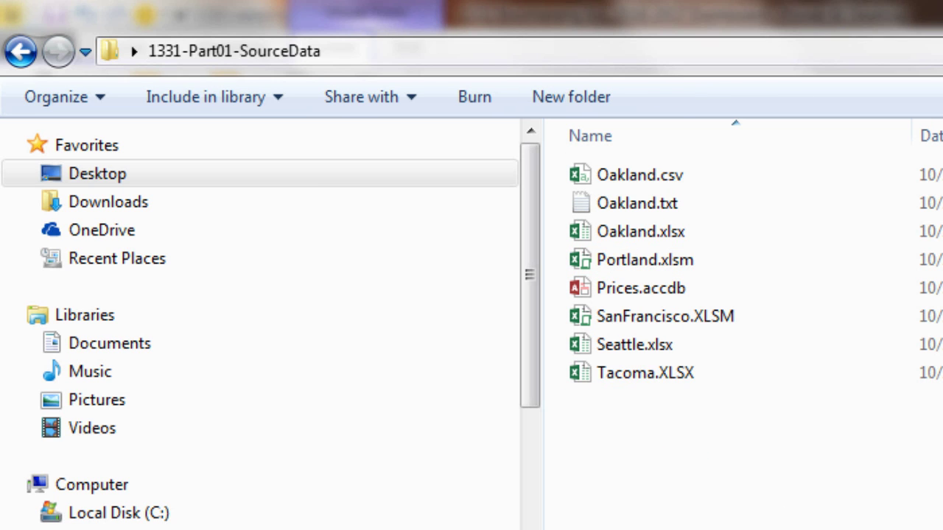
{"action": "key", "text": "ctrl+v"}
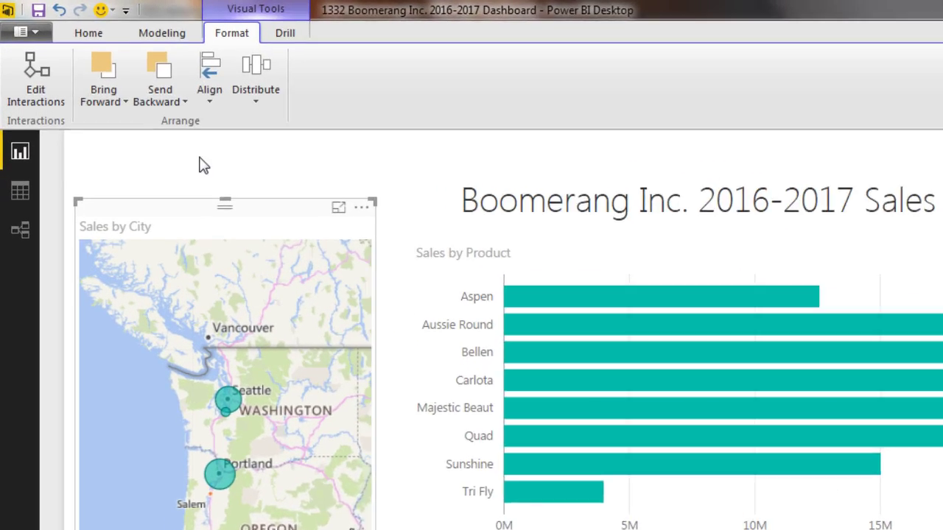
Refresh the report data, then highlight and clear the new San Jose map bubble to verify it.
{"action": "left_click", "coordinate": [92, 35]}
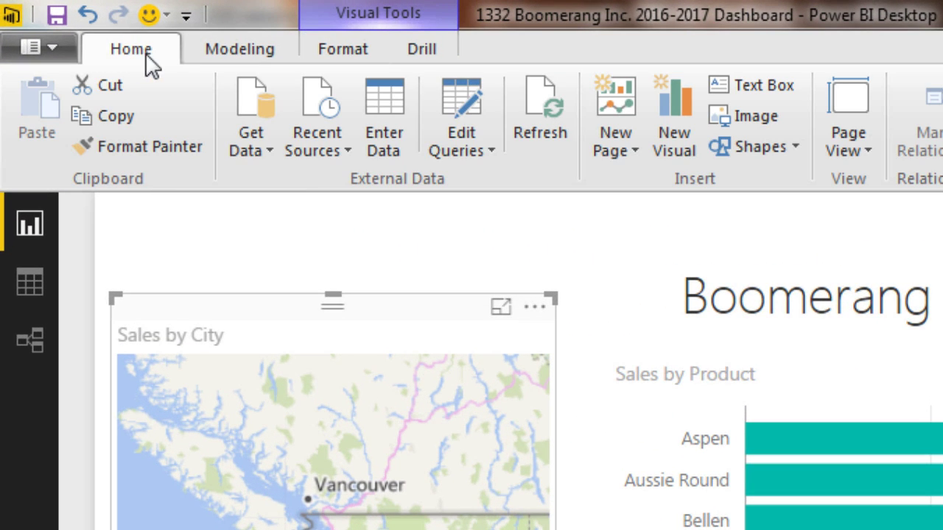
{"action": "left_click", "coordinate": [543, 96]}
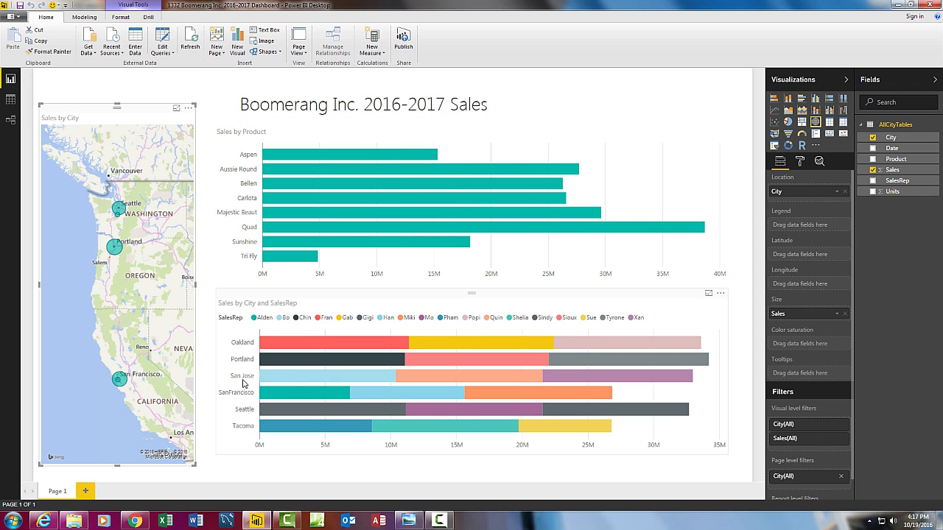
{"action": "left_click", "coordinate": [125, 384]}
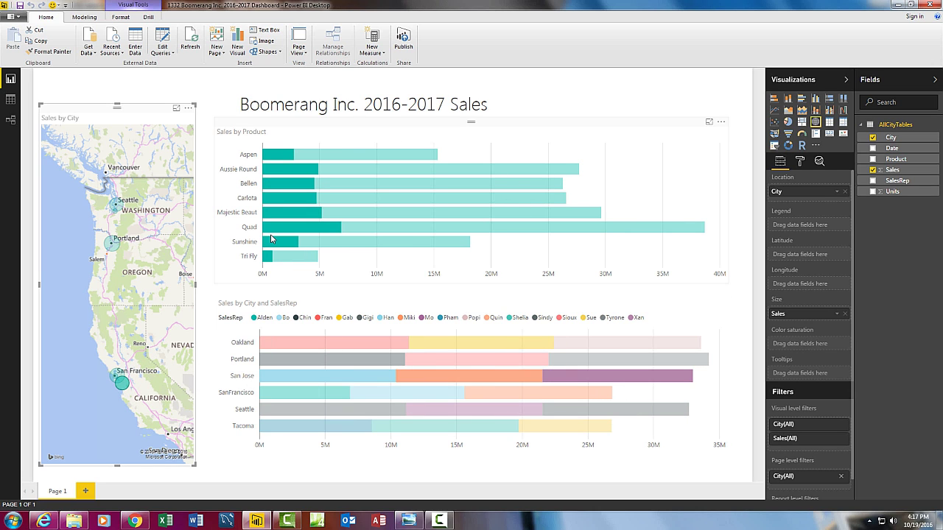
{"action": "left_click", "coordinate": [122, 383]}
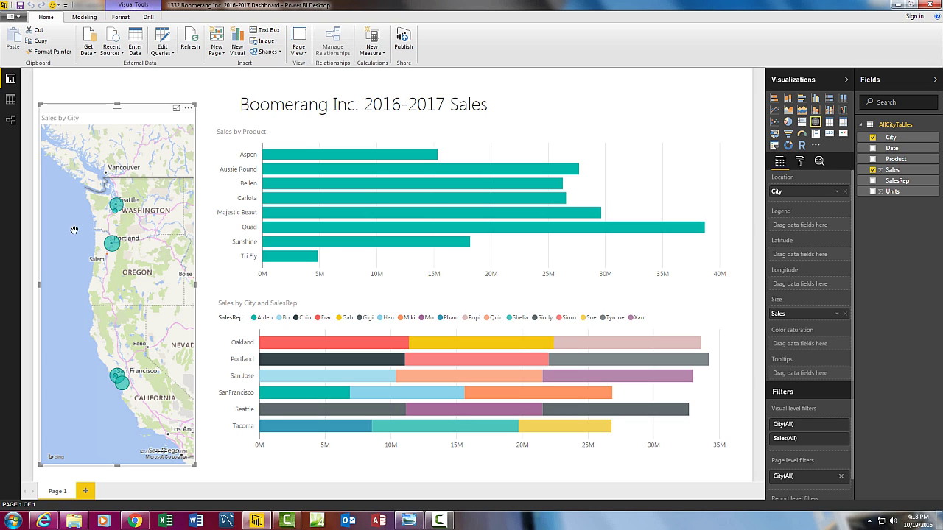
{"action": "mouse_move", "coordinate": [579, 362]}
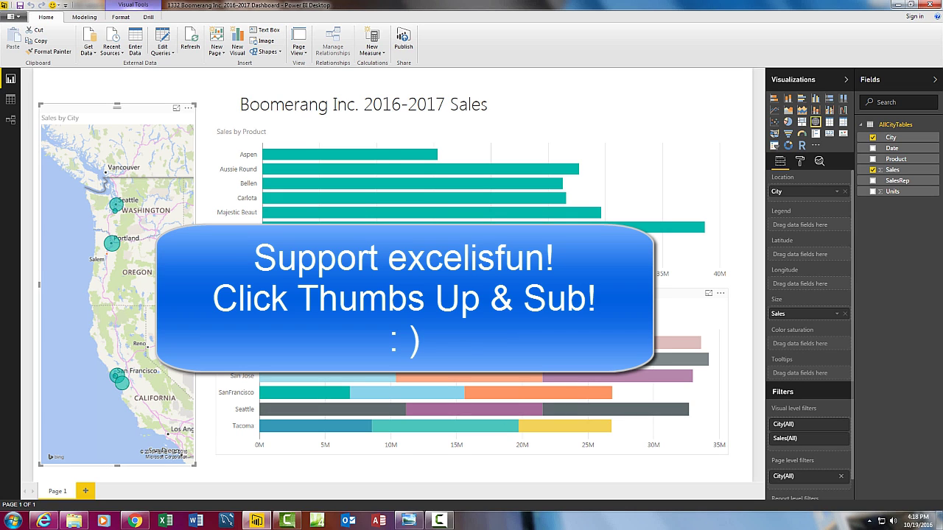